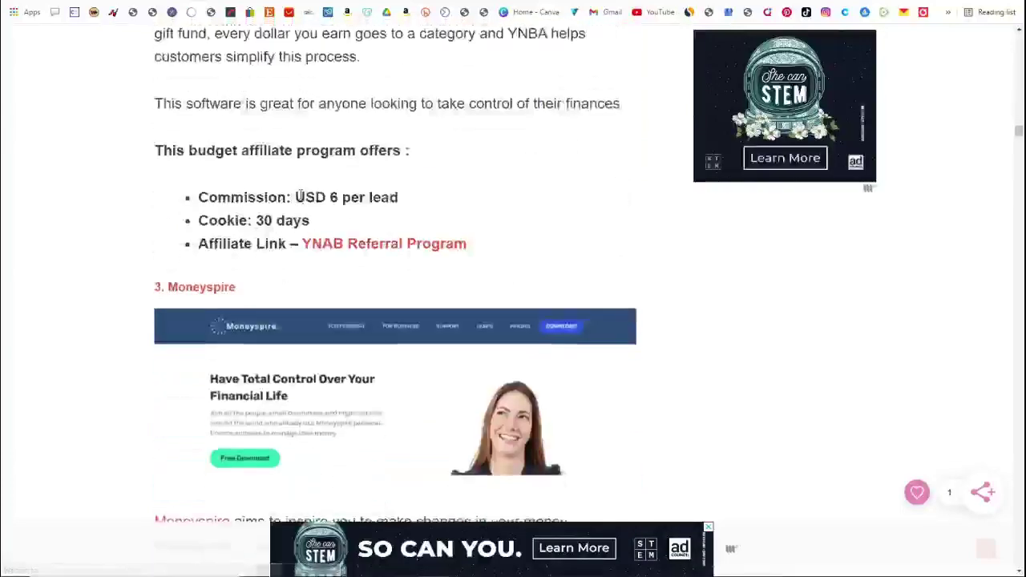
# Step: Examine the commission and cookie terms of the YNAB and Moneyspire affiliate programs in the article
pyautogui.moveTo(295, 198); pyautogui.dragTo(263, 223)
pyautogui.scroll(-10, 282, 222)
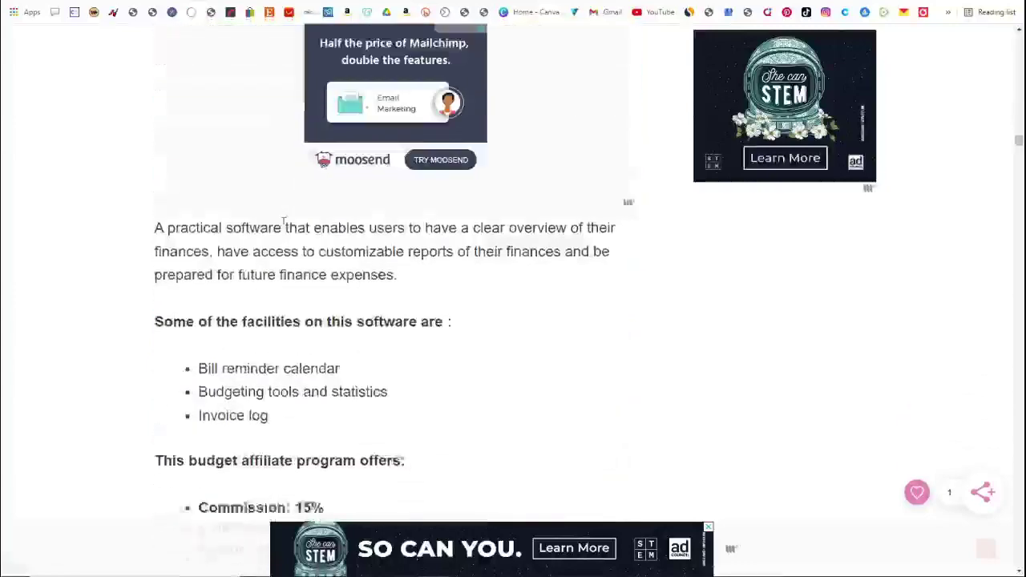
pyautogui.moveTo(324, 283); pyautogui.dragTo(296, 282)
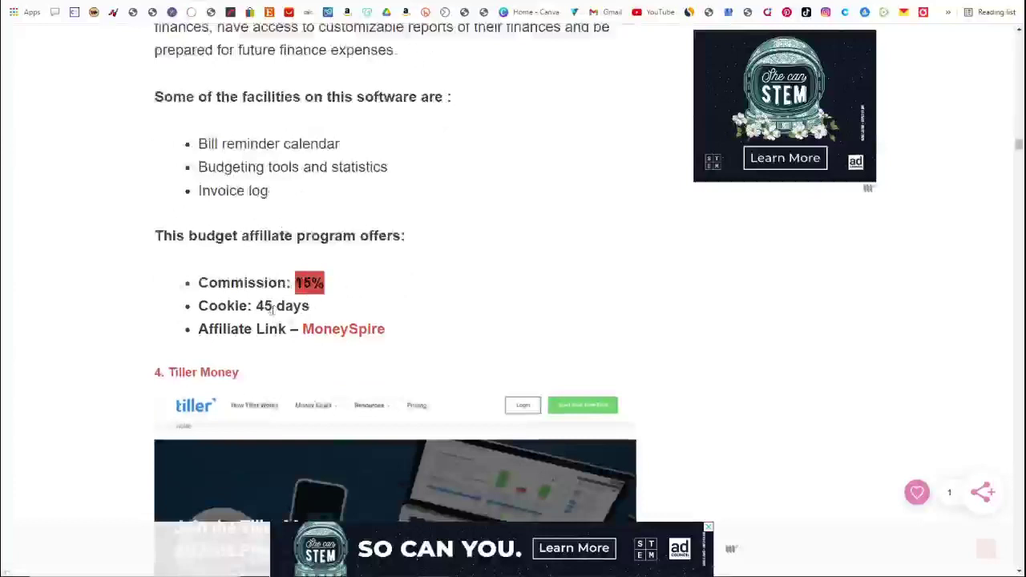
pyautogui.moveTo(256, 305); pyautogui.dragTo(313, 310)
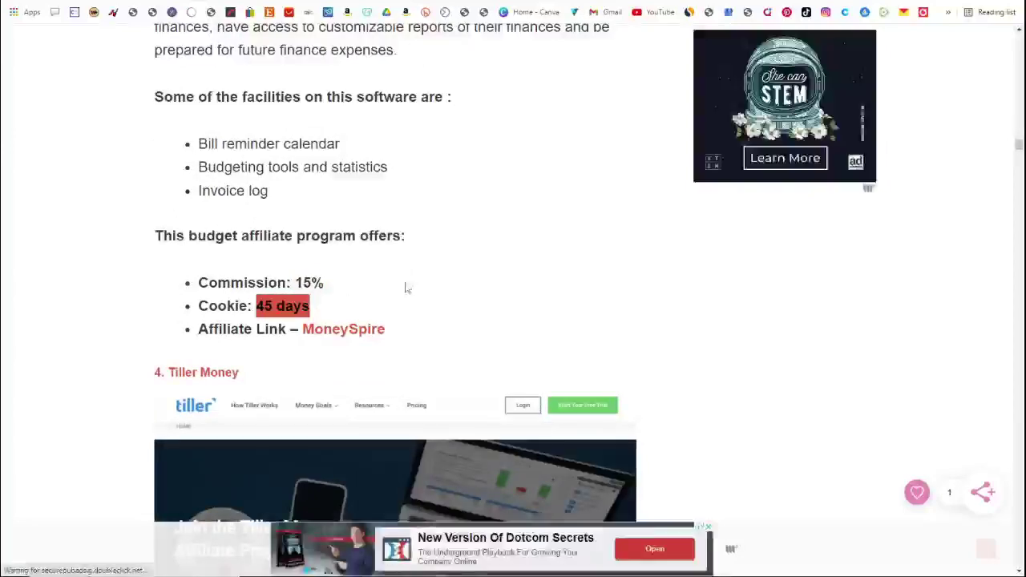
pyautogui.scroll(2, 406, 288)
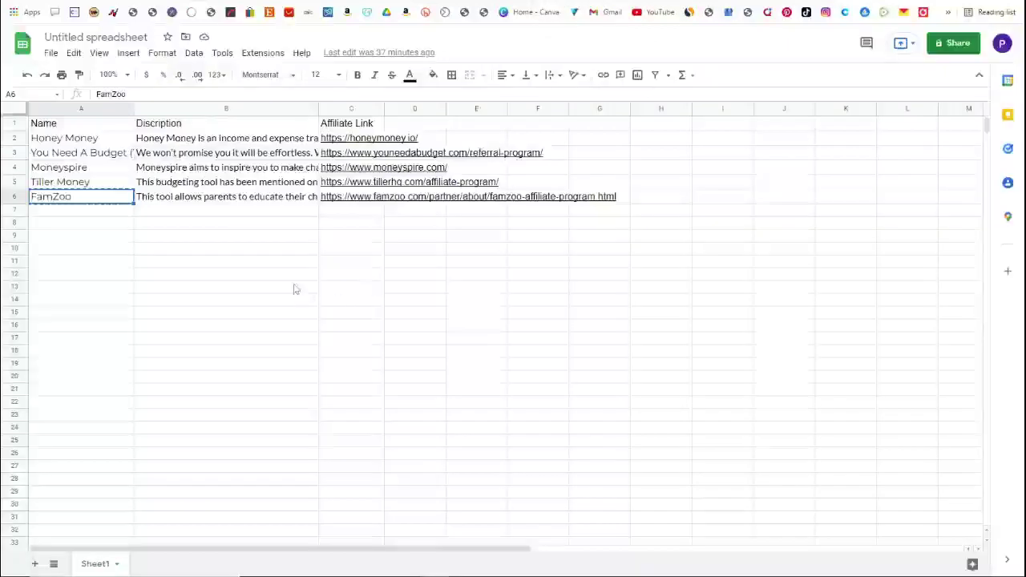
# Step: Switch to the untitled Google spreadsheet and review its title, column headers and first program entry
pyautogui.click(106, 36)
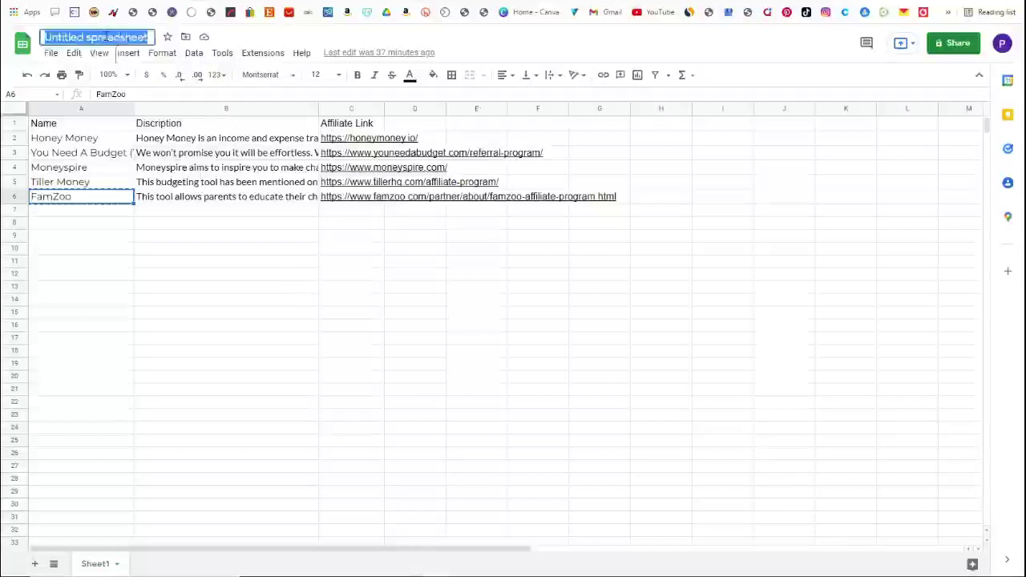
pyautogui.click(218, 311)
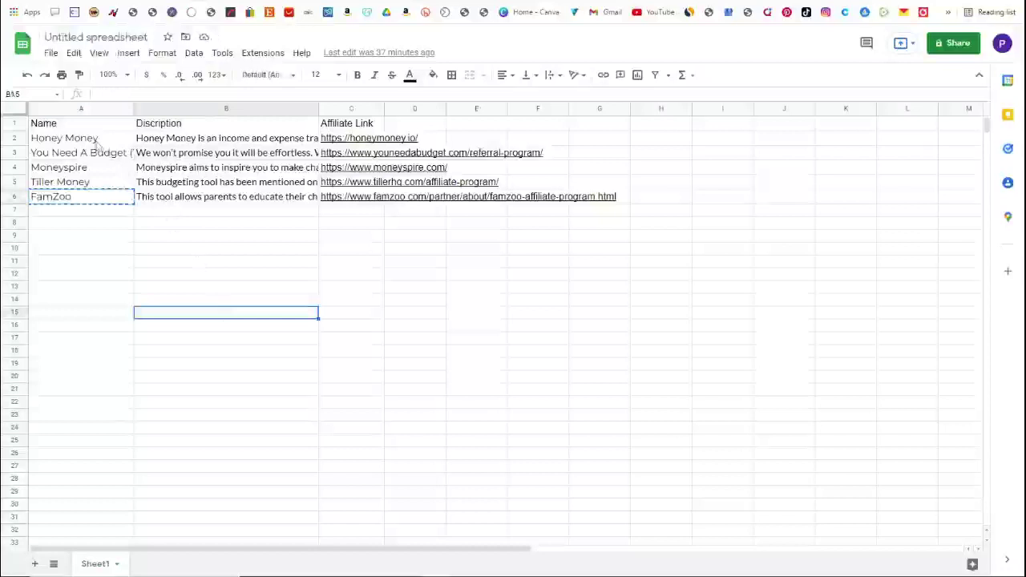
pyautogui.click(79, 125)
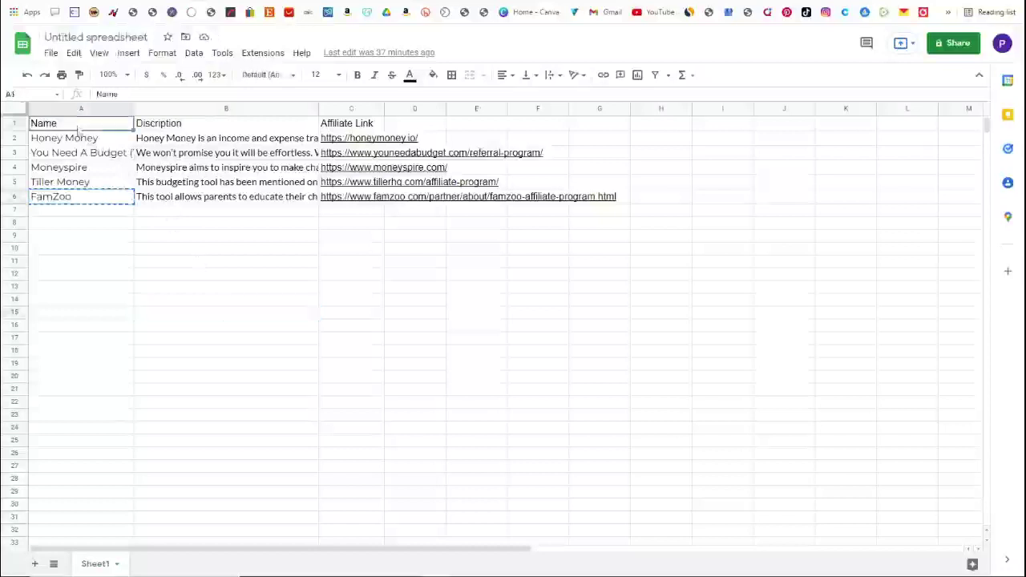
pyautogui.click(156, 128)
pyautogui.click(329, 125)
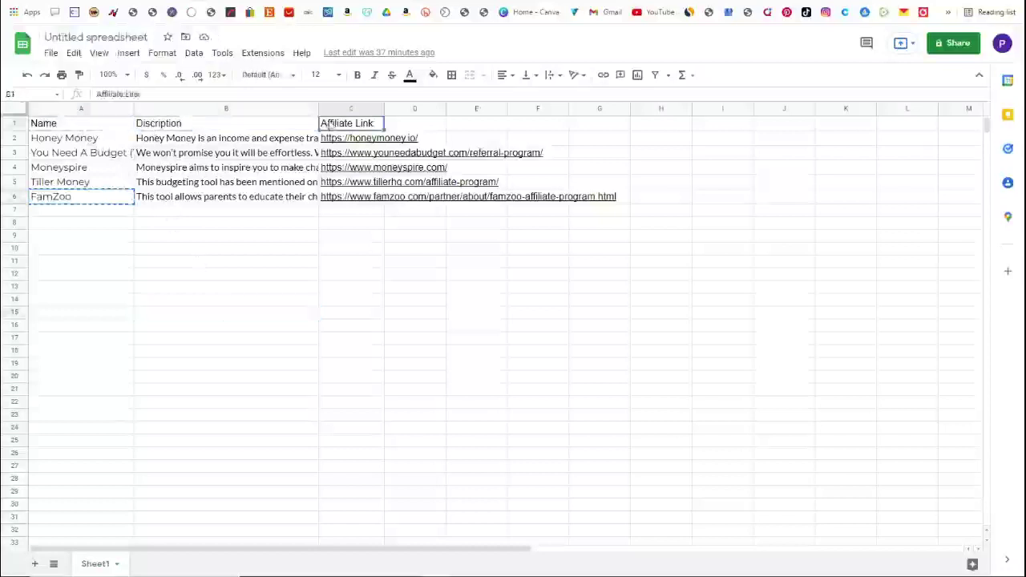
pyautogui.click(97, 141)
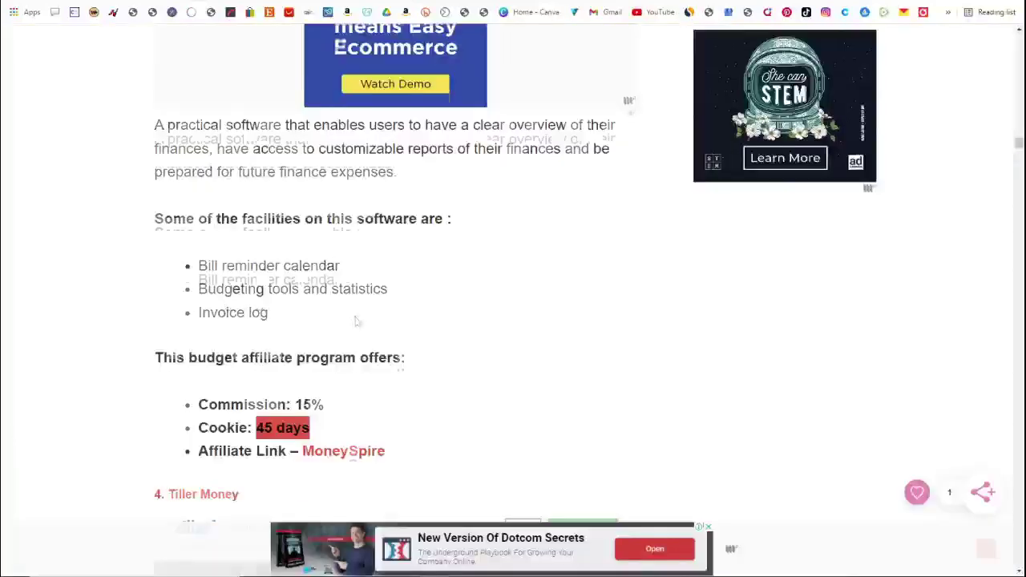
# Step: Compare the Honey Money name and description in the article with the spreadsheet's Honey Money row
pyautogui.scroll(10, 357, 321)
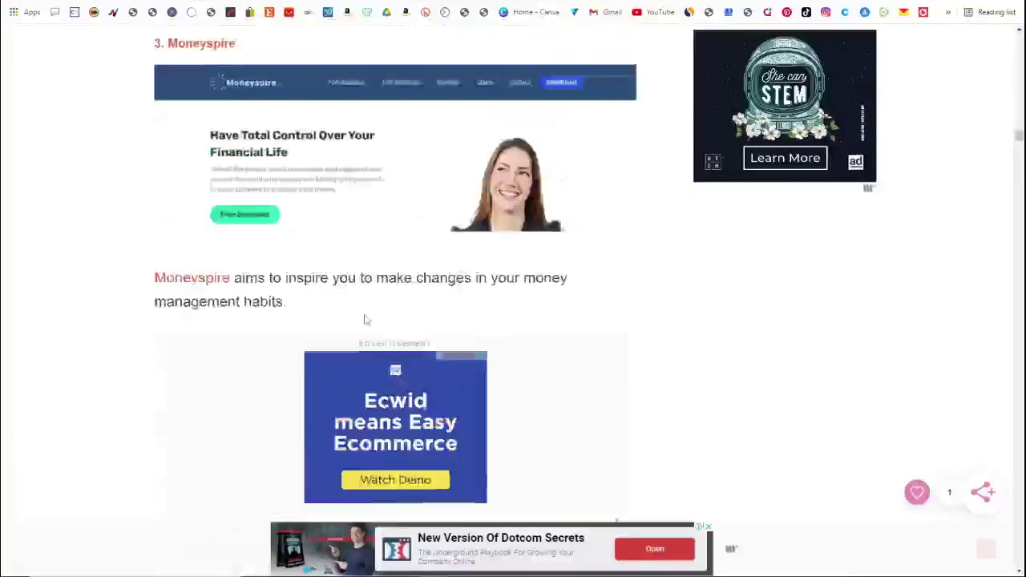
pyautogui.scroll(15, 365, 319)
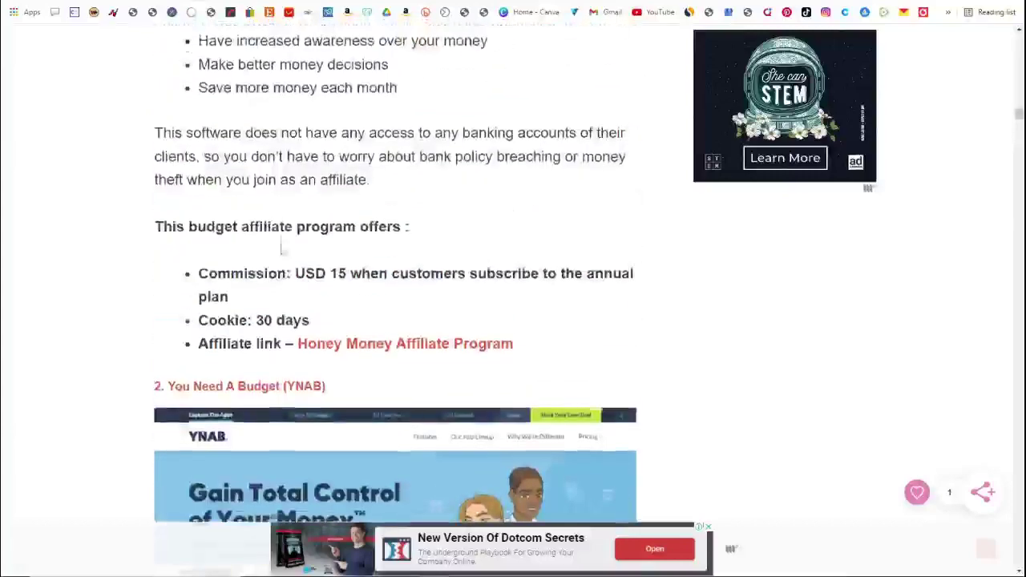
pyautogui.scroll(5, 281, 243)
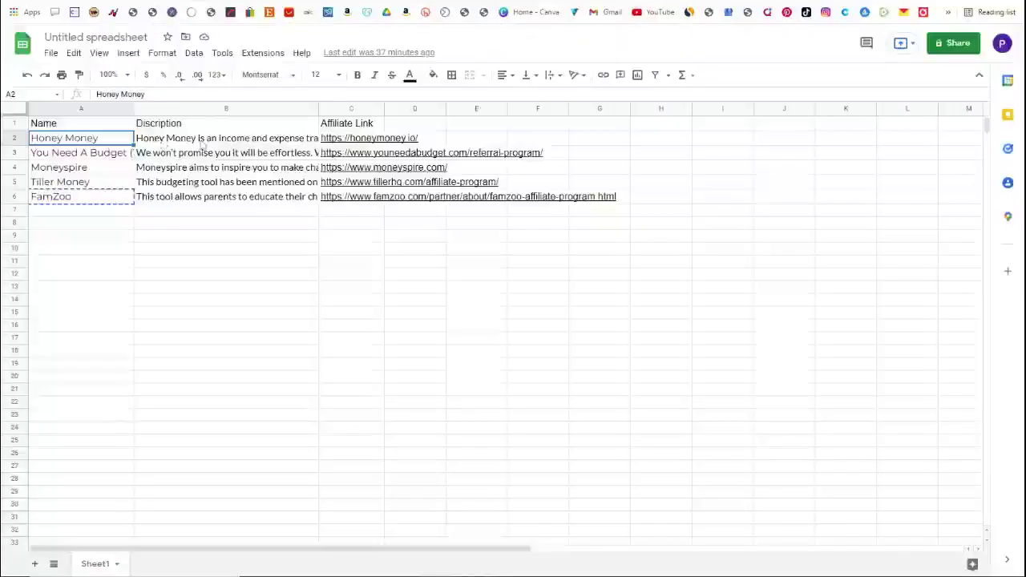
pyautogui.click(203, 140)
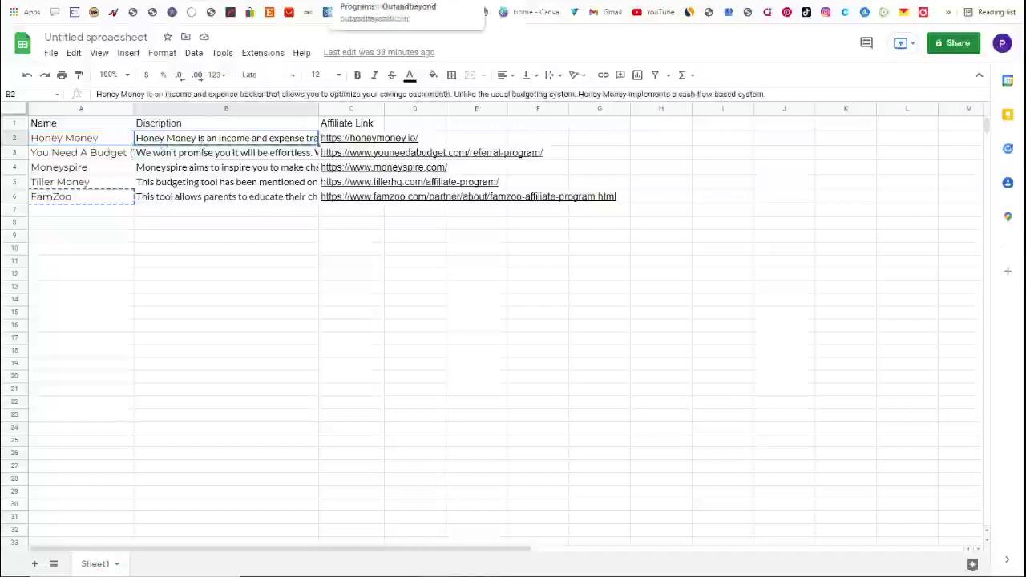
pyautogui.click(384, 6)
pyautogui.scroll(-6, 251, 259)
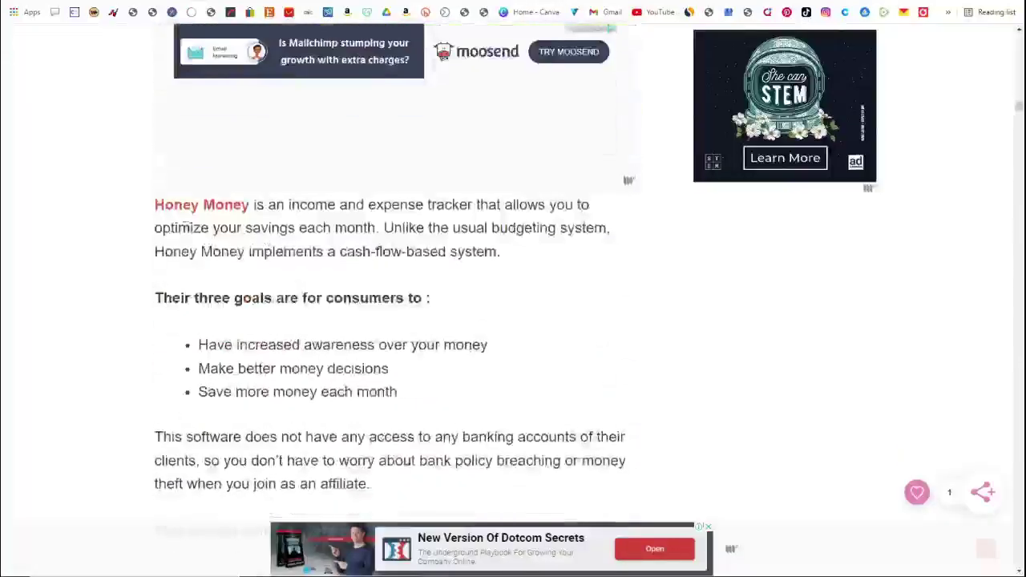
pyautogui.moveTo(504, 258); pyautogui.dragTo(154, 202)
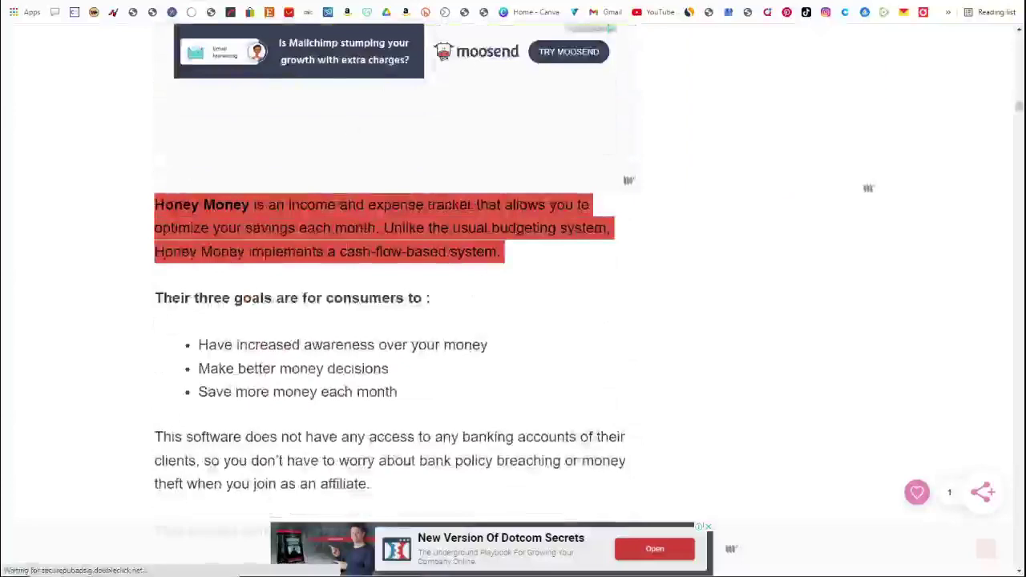
pyautogui.hotkey('ctrl', 'shift', 'Tab')
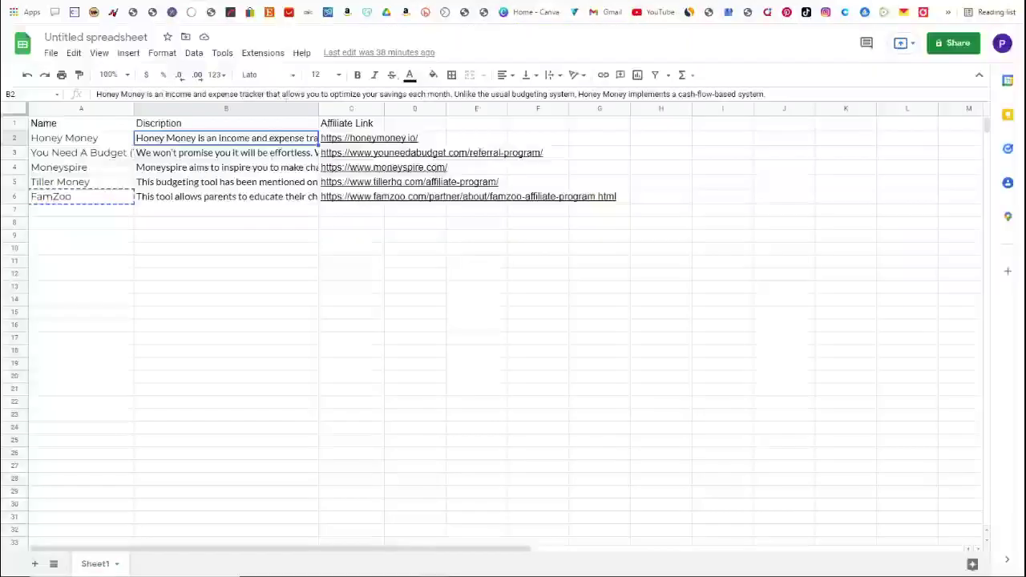
pyautogui.hotkey('ctrl', 'shift', 'Tab')
pyautogui.hotkey('ctrl', 'shift', 'Tab')
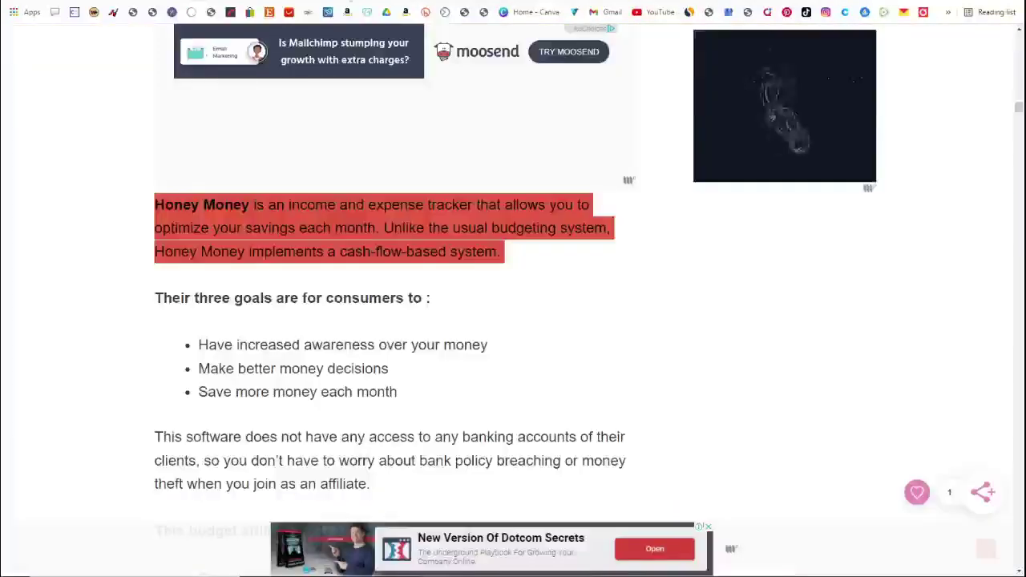
pyautogui.hotkey('ctrl', 'shift', 'Tab')
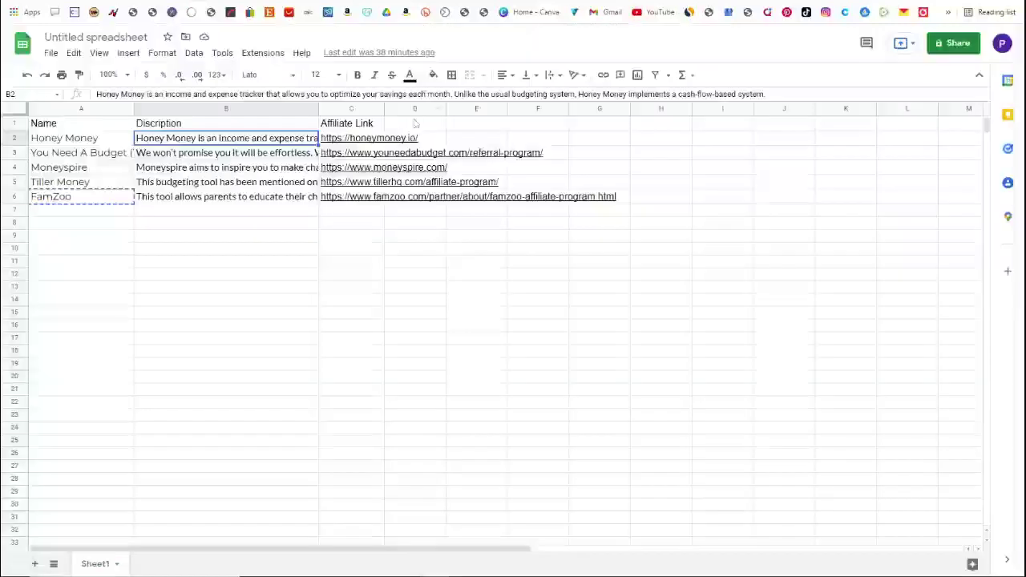
# Step: Review the Honey Money affiliate link and the filled rows of the spreadsheet
pyautogui.click(394, 142)
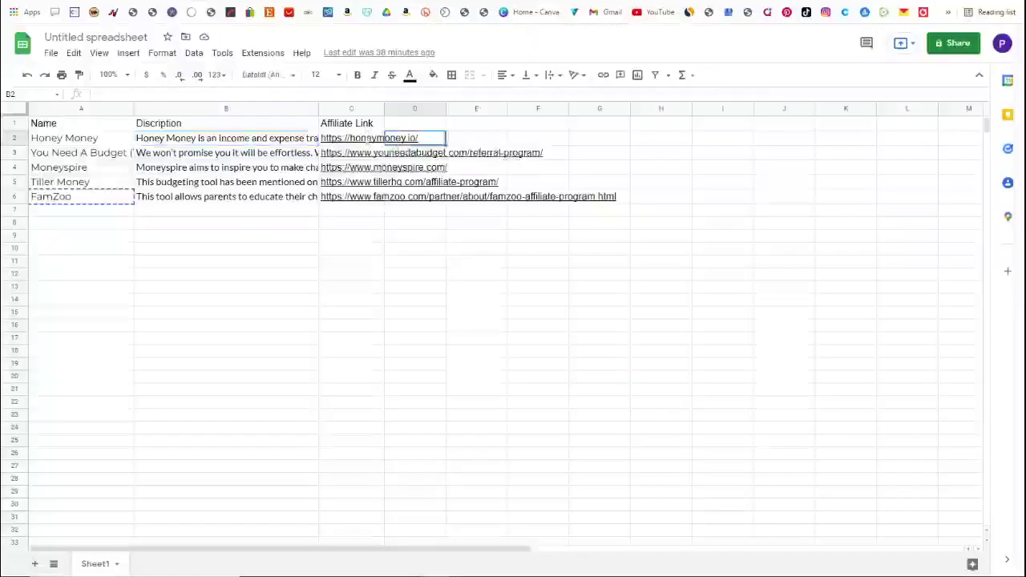
pyautogui.click(373, 140)
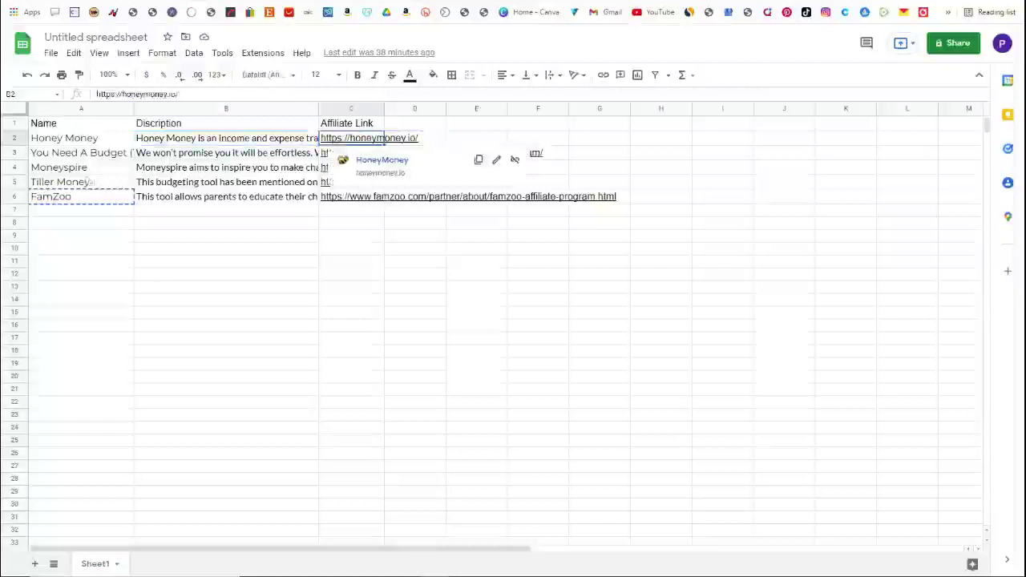
pyautogui.click(128, 276)
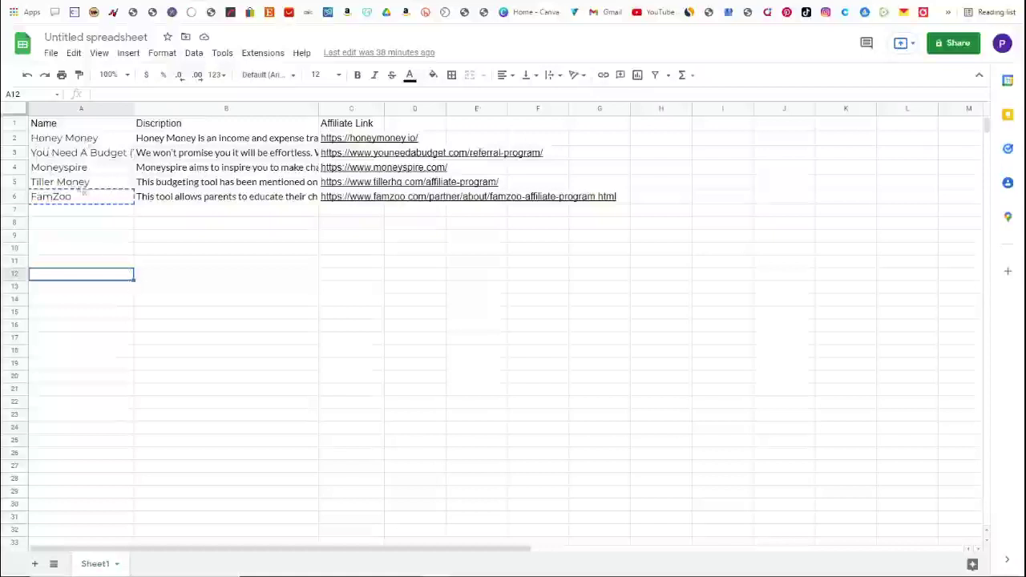
pyautogui.click(14, 109)
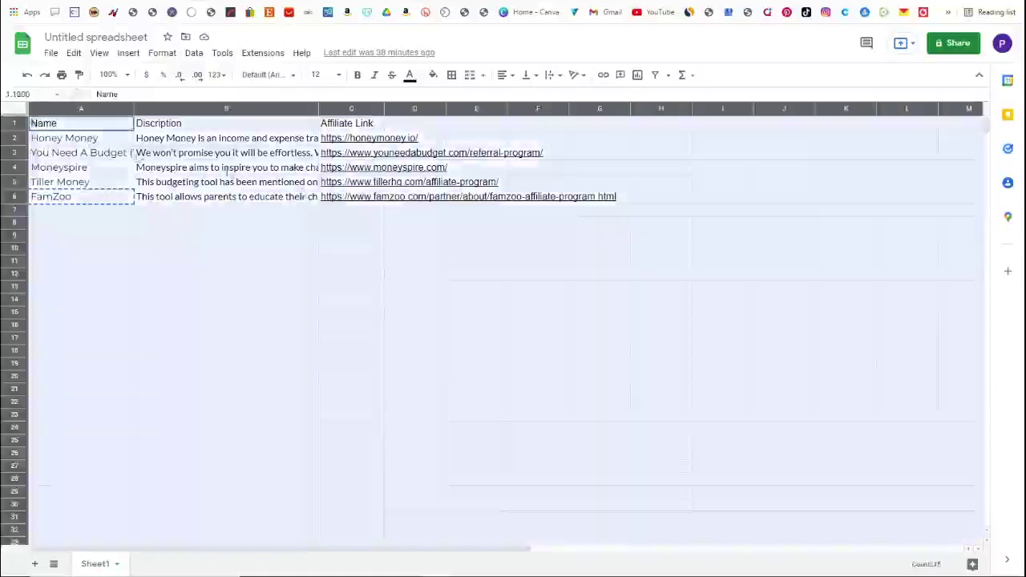
pyautogui.click(316, 197)
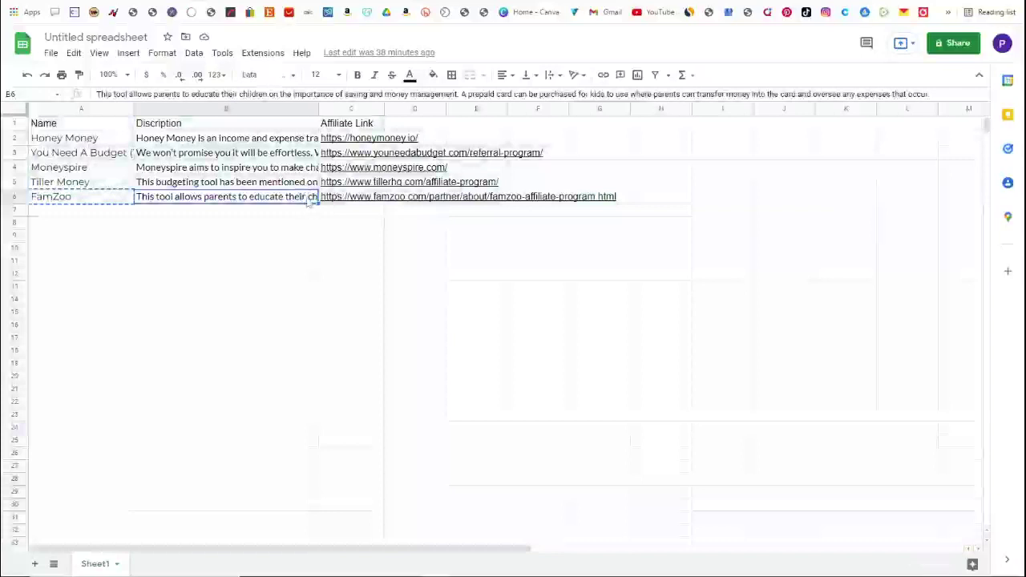
pyautogui.click(58, 139)
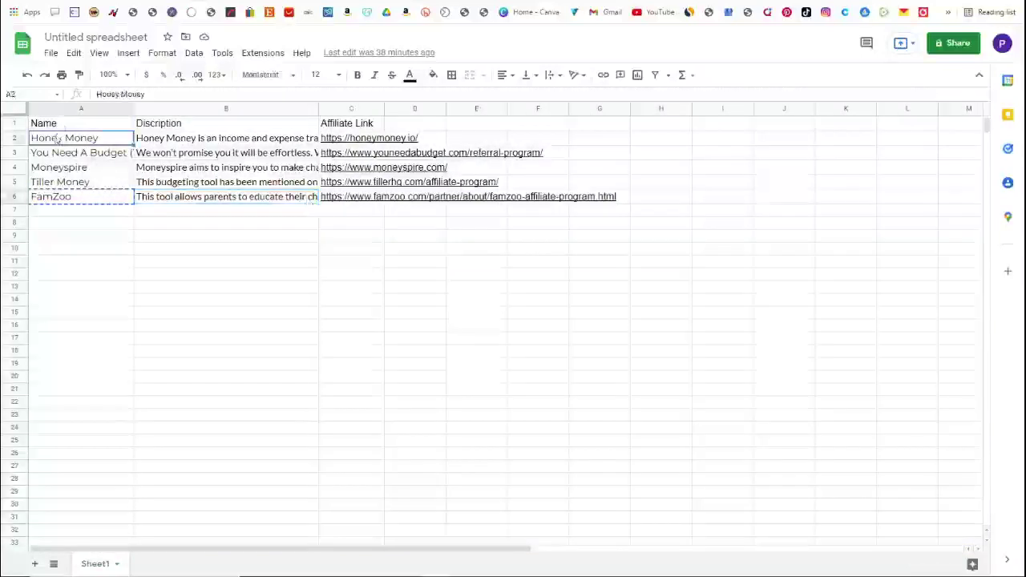
# Step: Start sharing the spreadsheet and name it "personal finance"
pyautogui.click(952, 43)
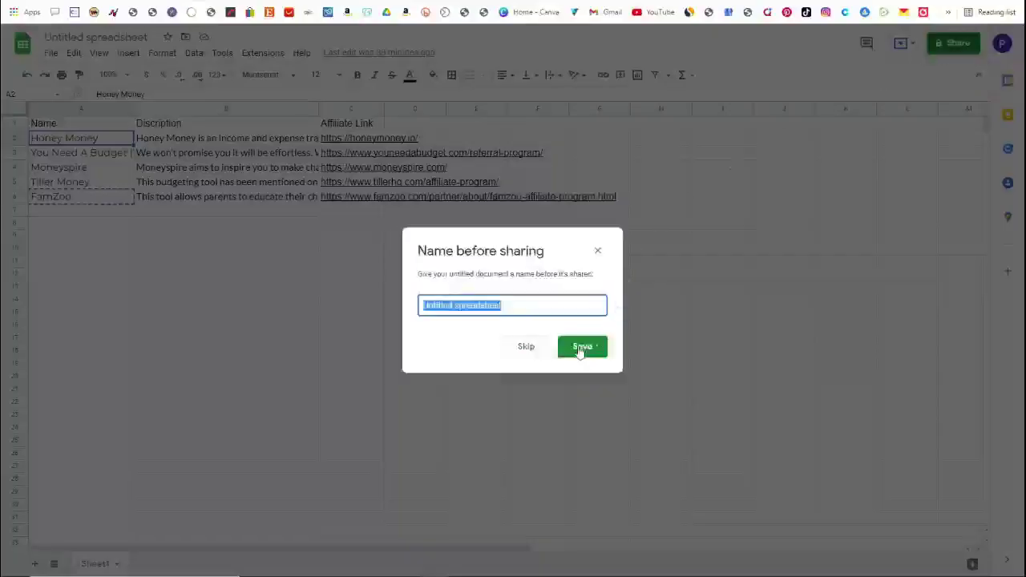
pyautogui.write('per')
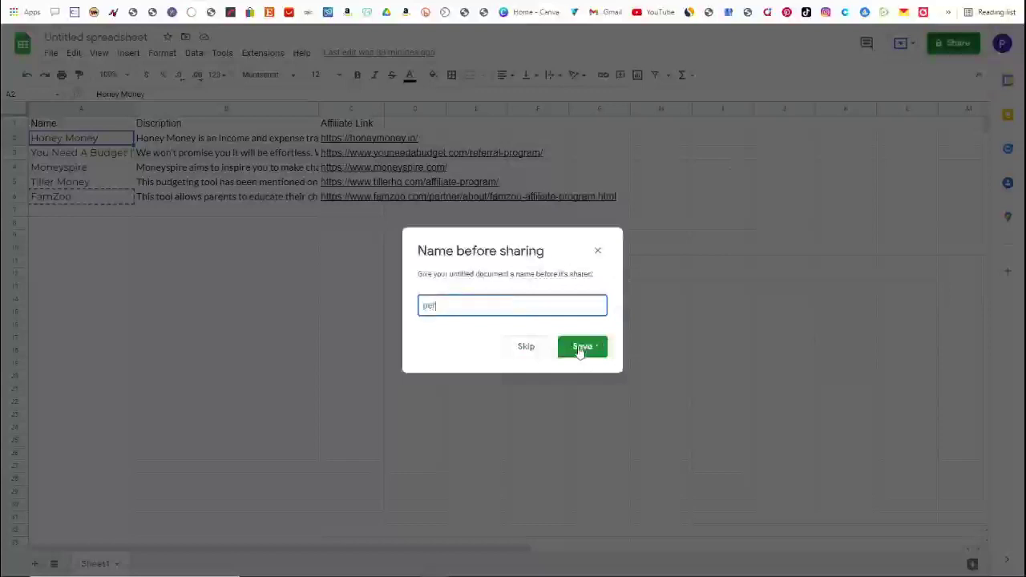
pyautogui.write('sonal finance')
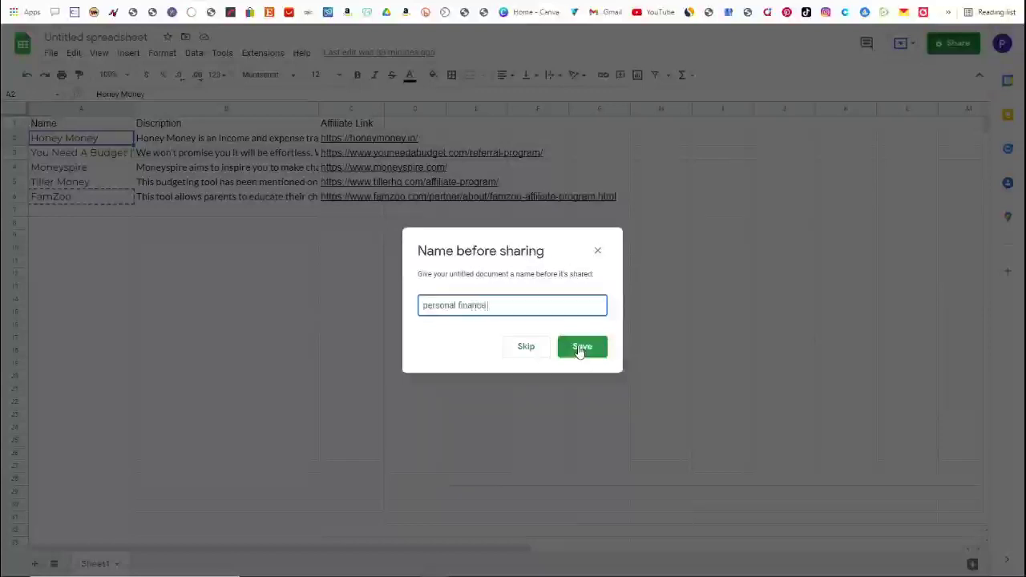
pyautogui.click(590, 348)
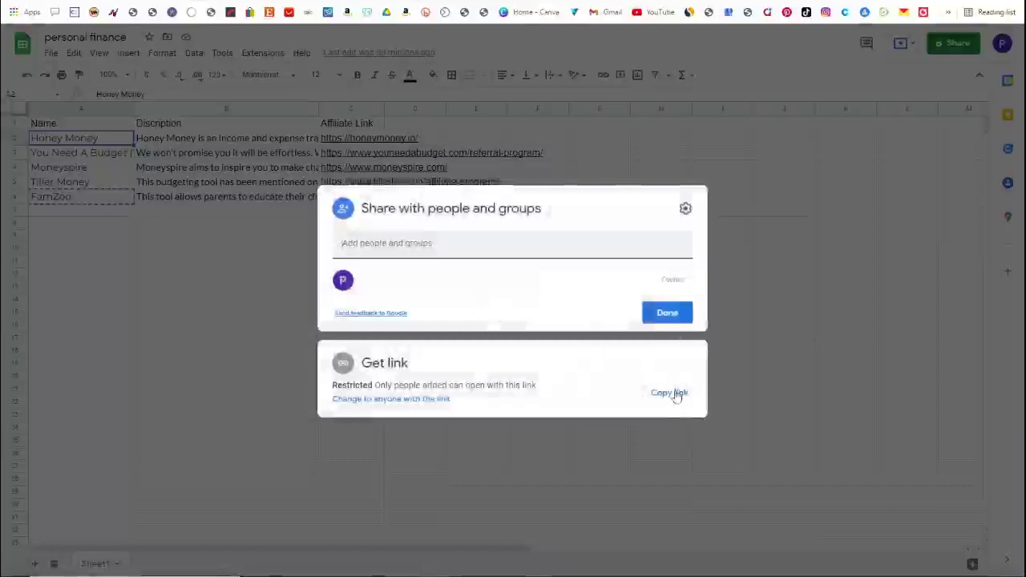
# Step: Set the spreadsheet's link access to anyone with the link and copy the link
pyautogui.click(383, 401)
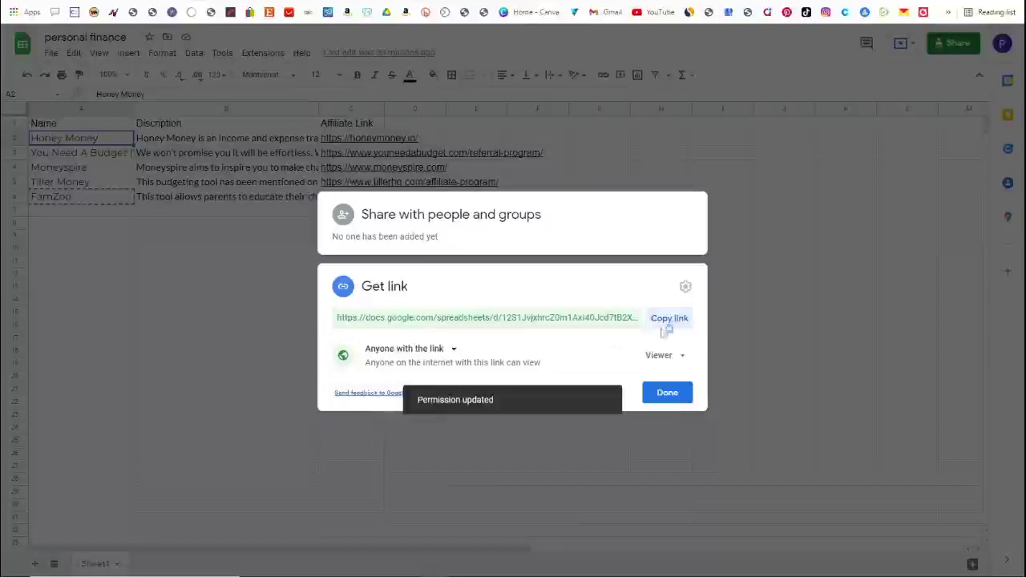
pyautogui.click(672, 318)
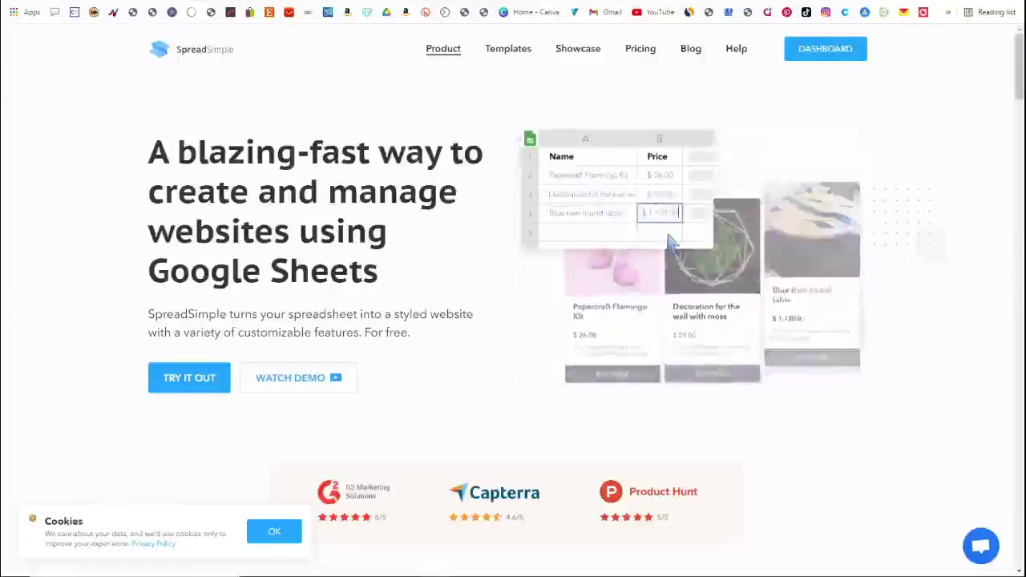
# Step: In the SpreadSimple dashboard, create a new website from the copied Google Sheet link and check its item list in the preview
pyautogui.click(825, 48)
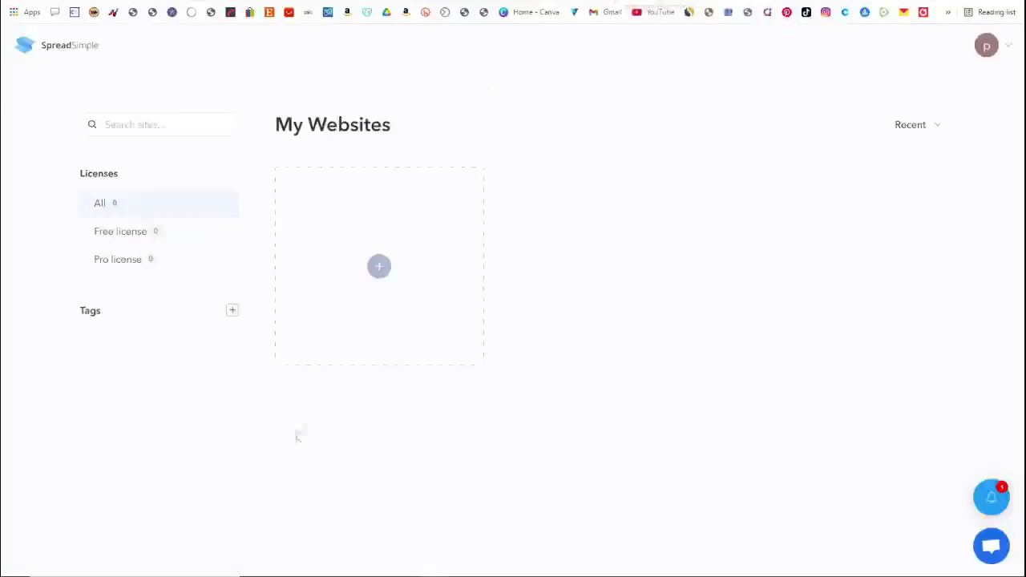
pyautogui.click(371, 265)
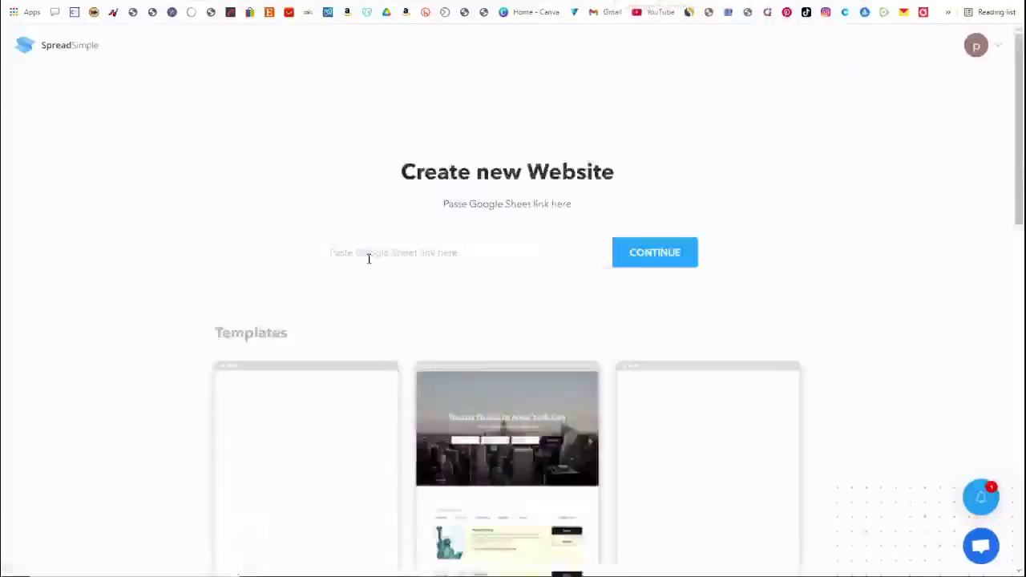
pyautogui.scroll(-1, 368, 251)
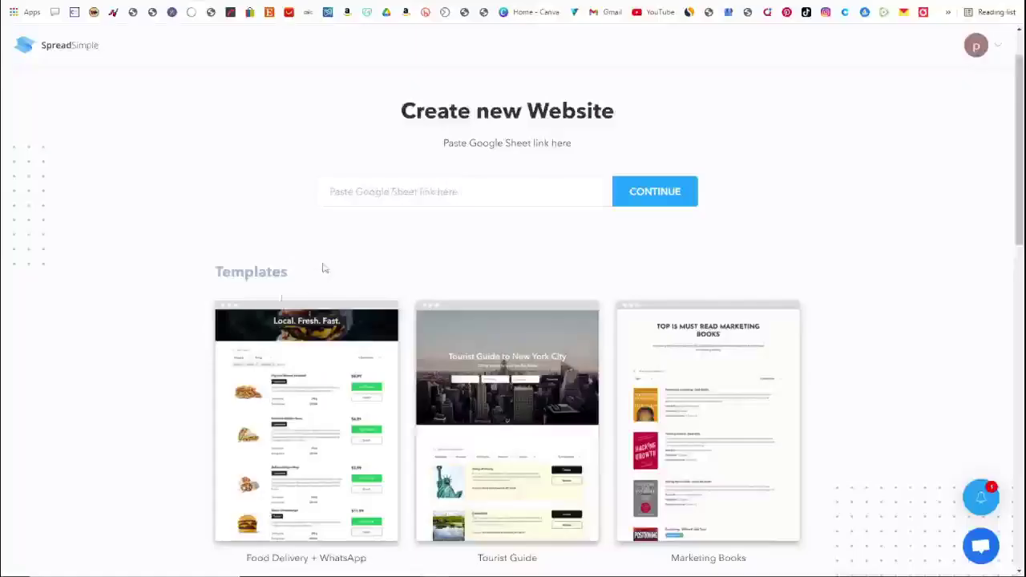
pyautogui.hotkey('ctrl', 'v')
pyautogui.click(645, 194)
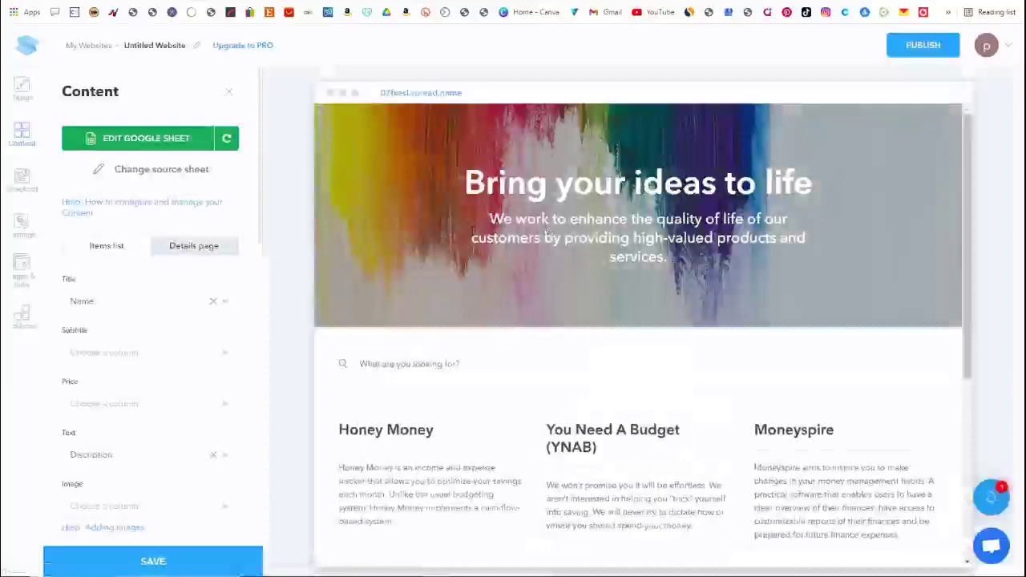
pyautogui.scroll(-5, 548, 232)
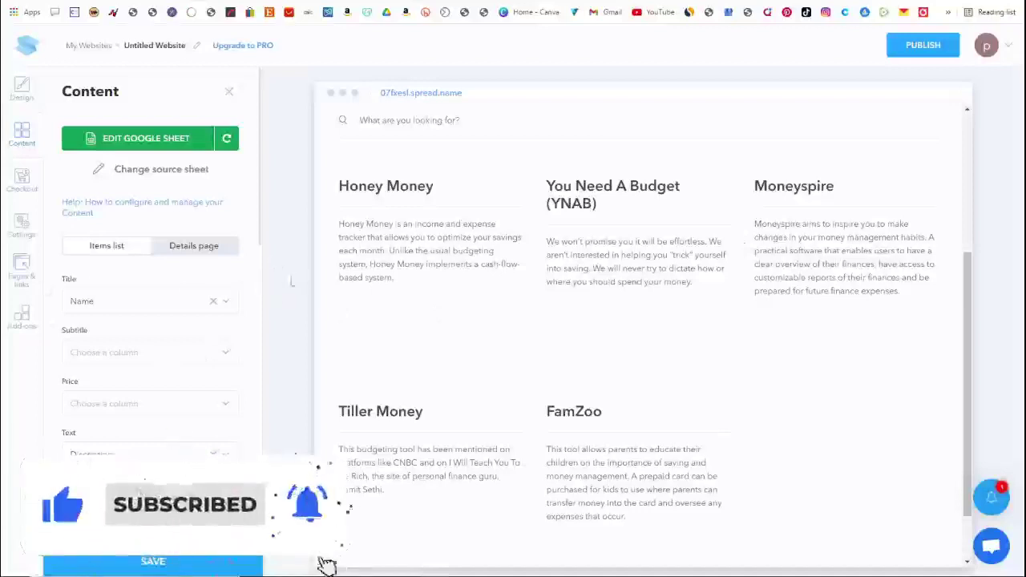
# Step: In the content settings for the items list, set the primary button's label to "Lean More"
pyautogui.scroll(2, 609, 232)
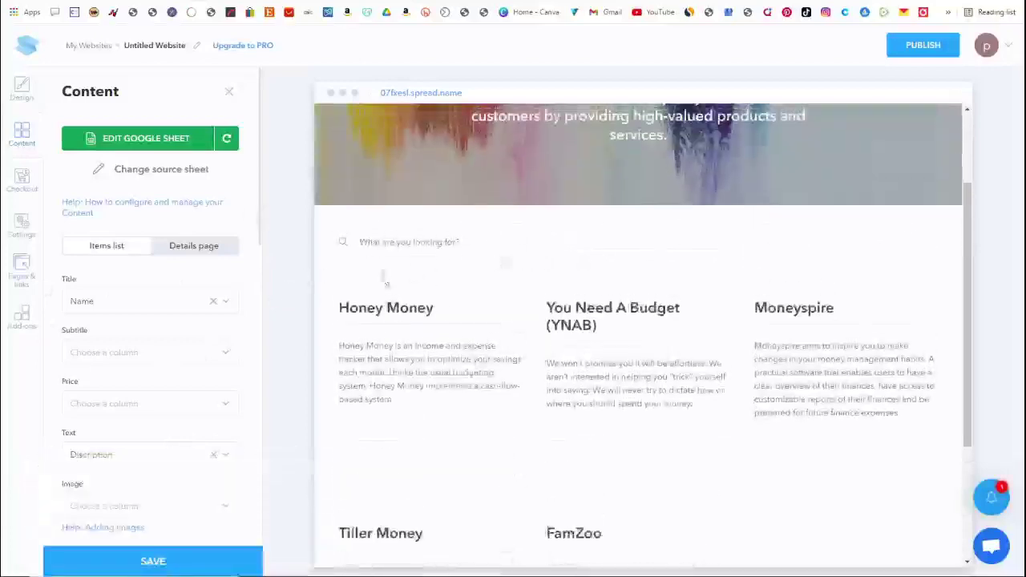
pyautogui.scroll(-1, 613, 314)
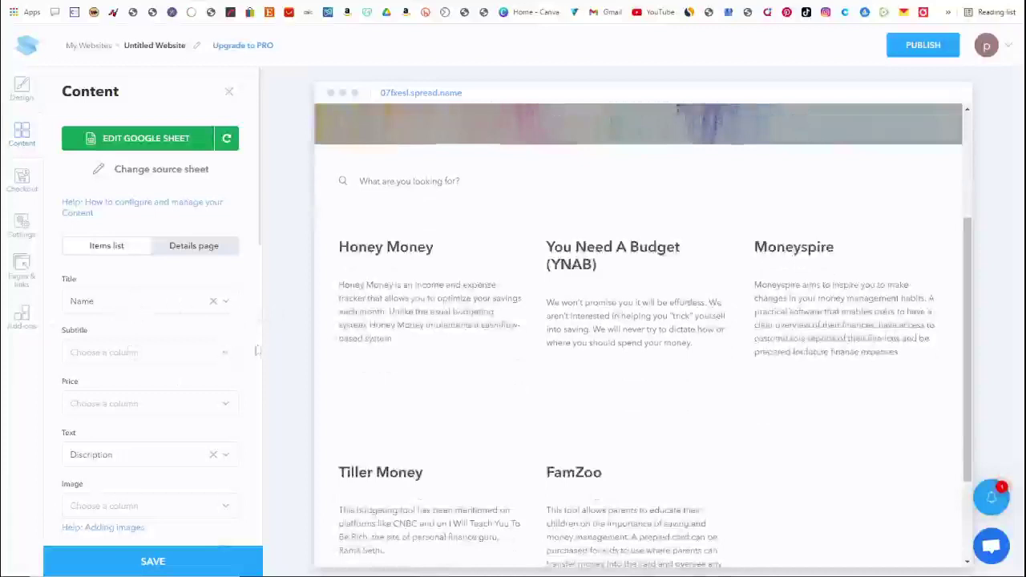
pyautogui.scroll(-3, 212, 341)
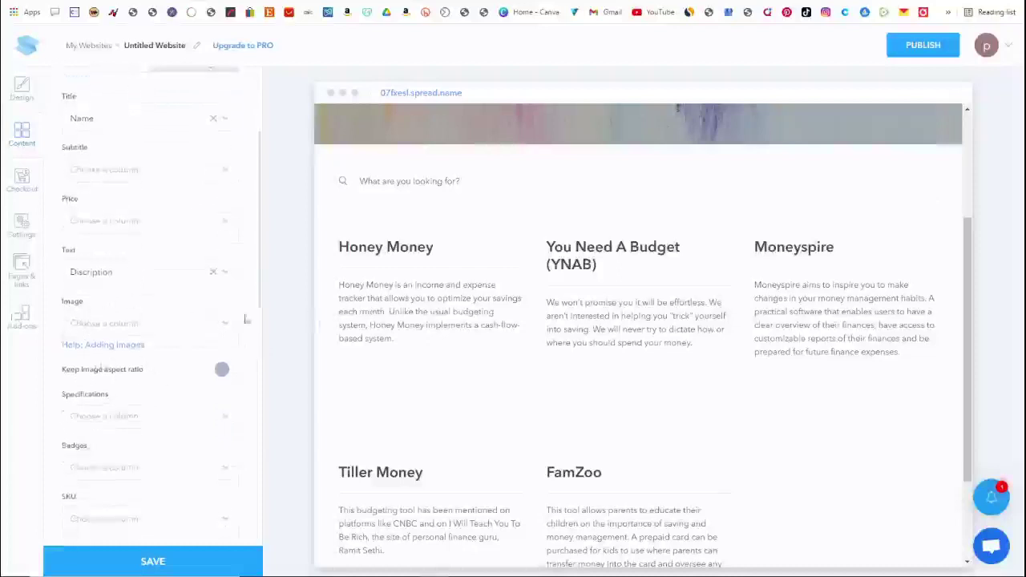
pyautogui.scroll(-4, 250, 342)
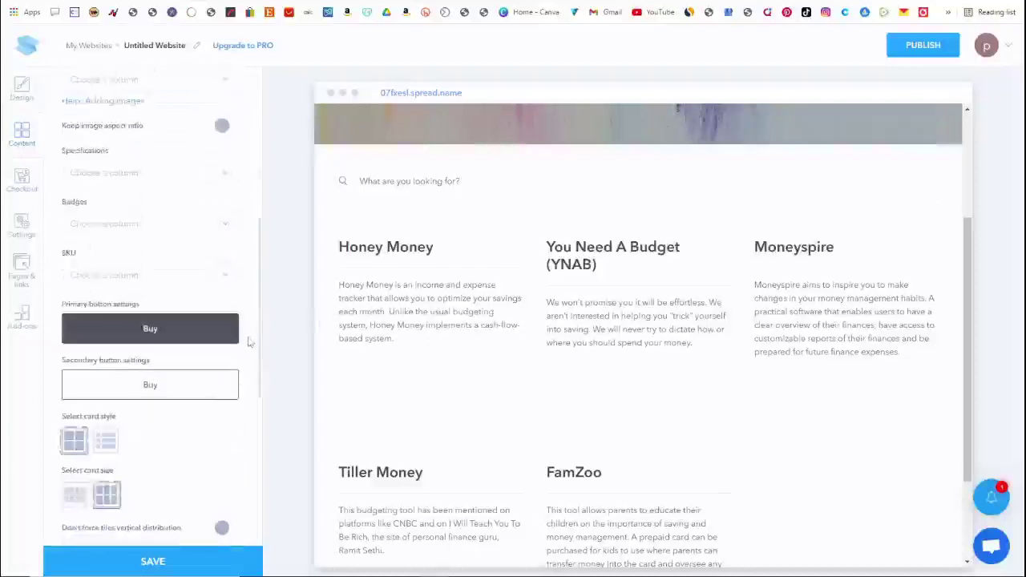
pyautogui.click(163, 329)
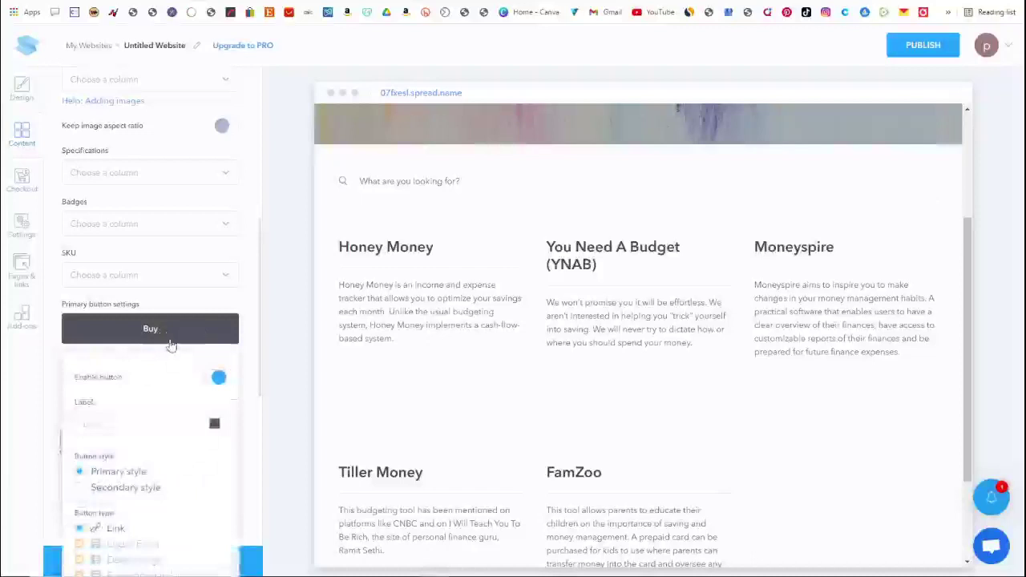
pyautogui.scroll(-3, 183, 367)
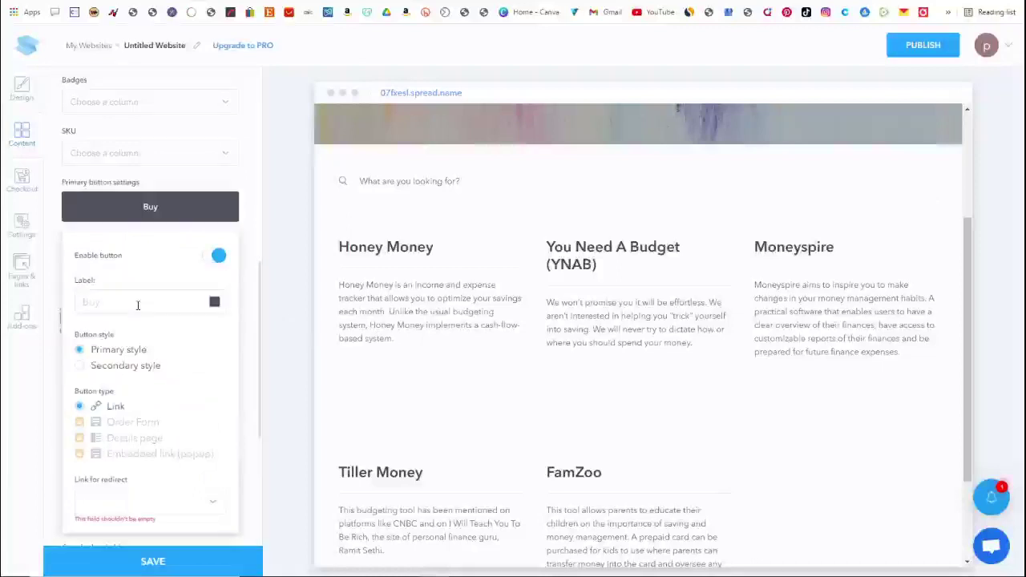
pyautogui.write('Lean More')
# Step: Set the primary button's redirect link to the Affiliate Link column, keeping the Link button type
pyautogui.scroll(-1, 140, 306)
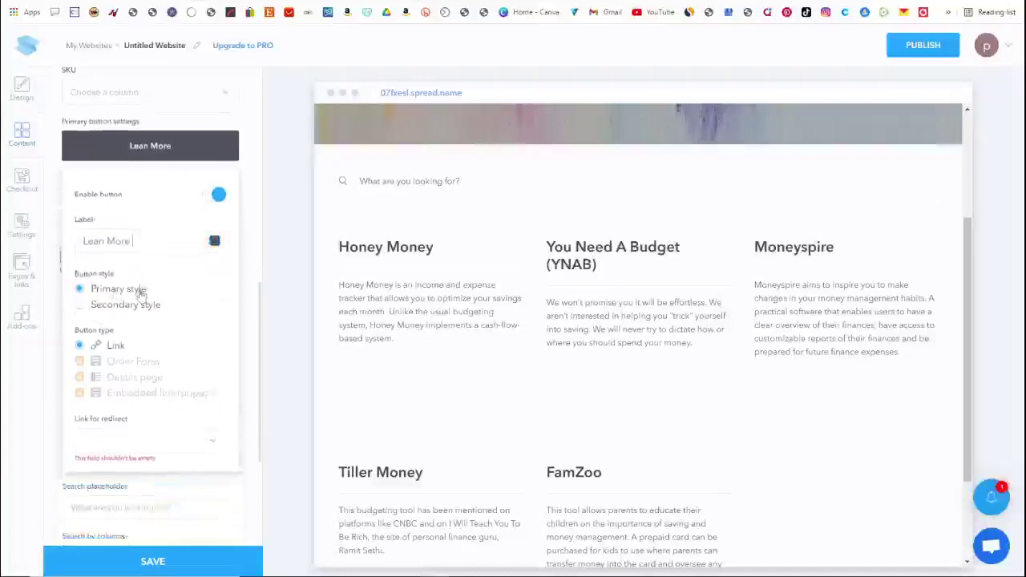
pyautogui.scroll(-1, 113, 349)
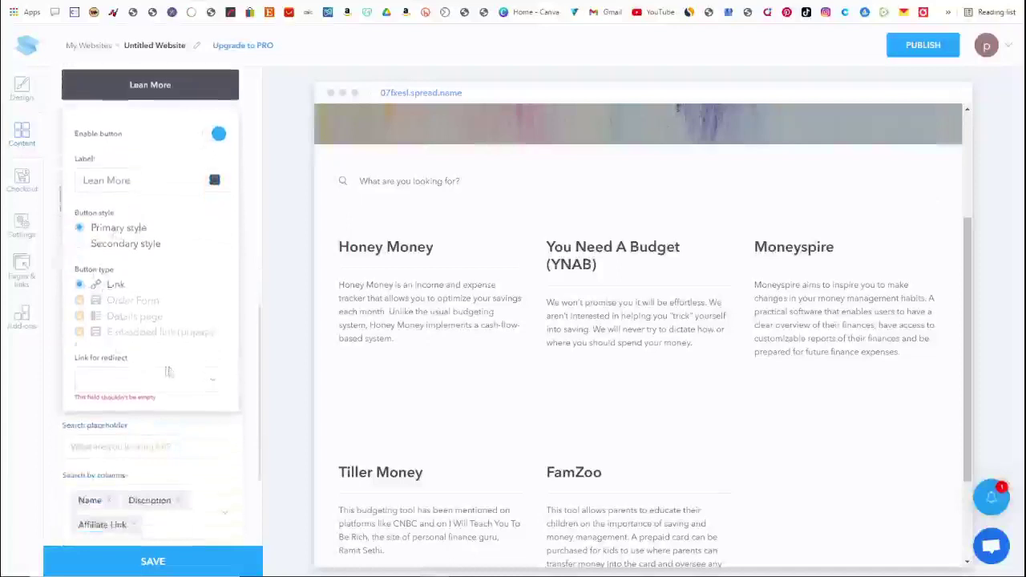
pyautogui.click(188, 380)
pyautogui.click(122, 490)
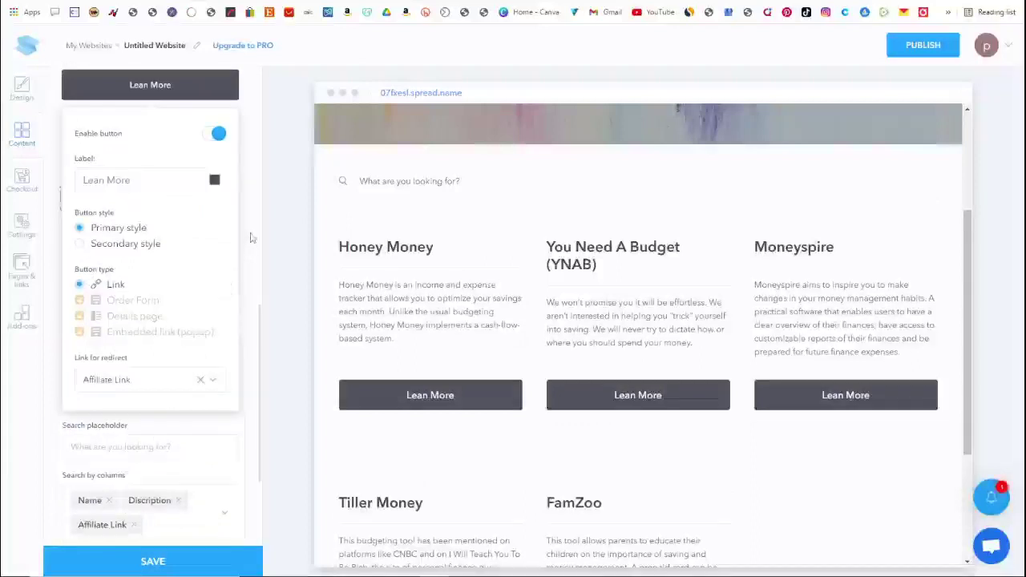
pyautogui.scroll(1, 251, 237)
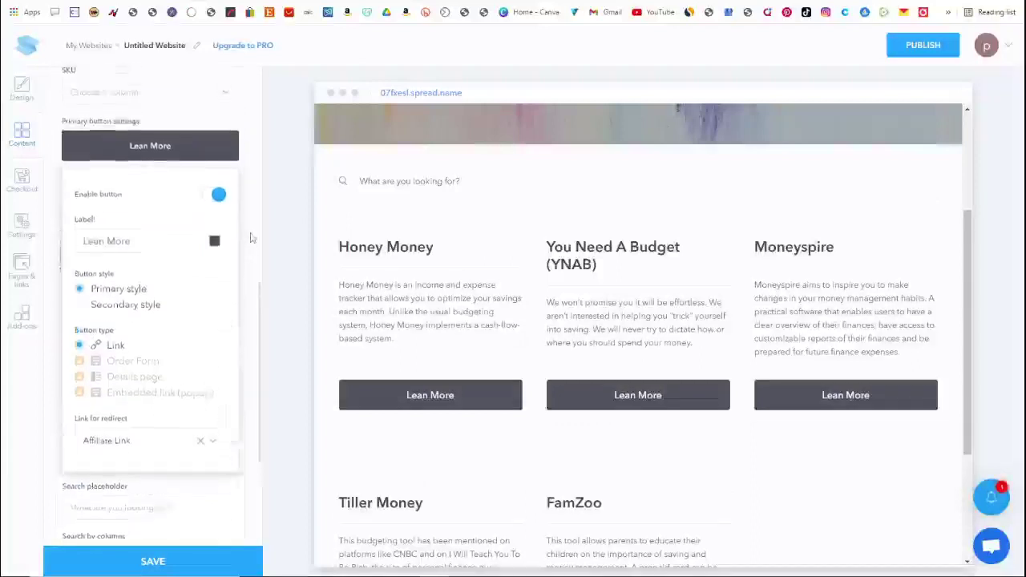
pyautogui.click(251, 237)
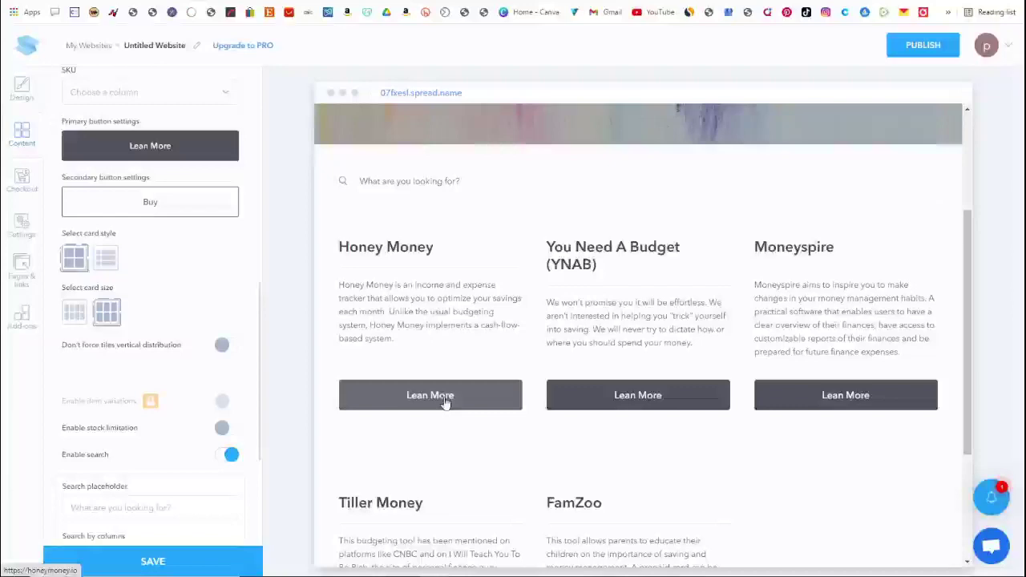
# Step: Check the item cards in the preview and switch the website's appearance to the dark theme
pyautogui.scroll(3, 458, 371)
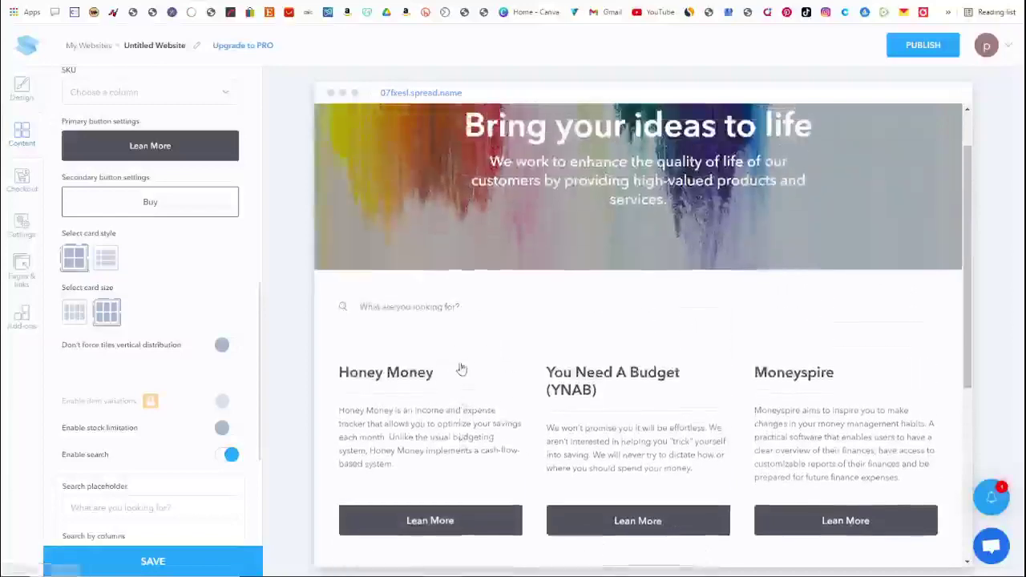
pyautogui.scroll(-2, 458, 365)
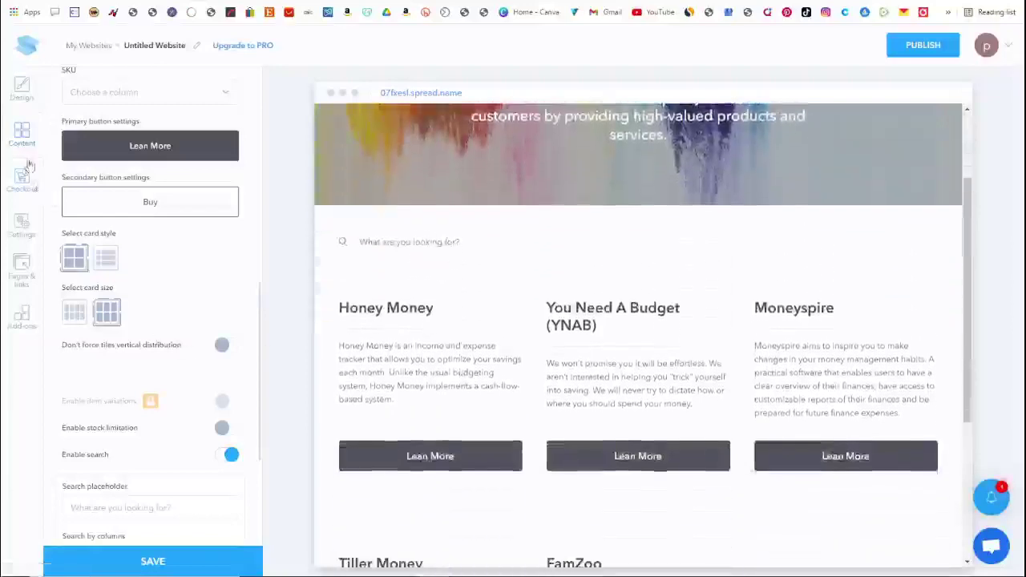
pyautogui.click(22, 90)
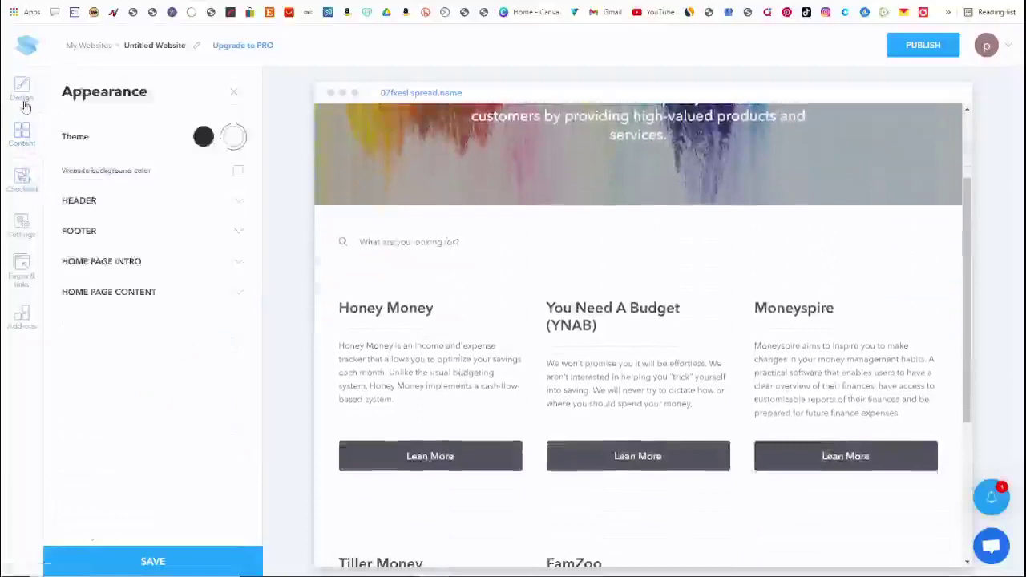
pyautogui.click(169, 207)
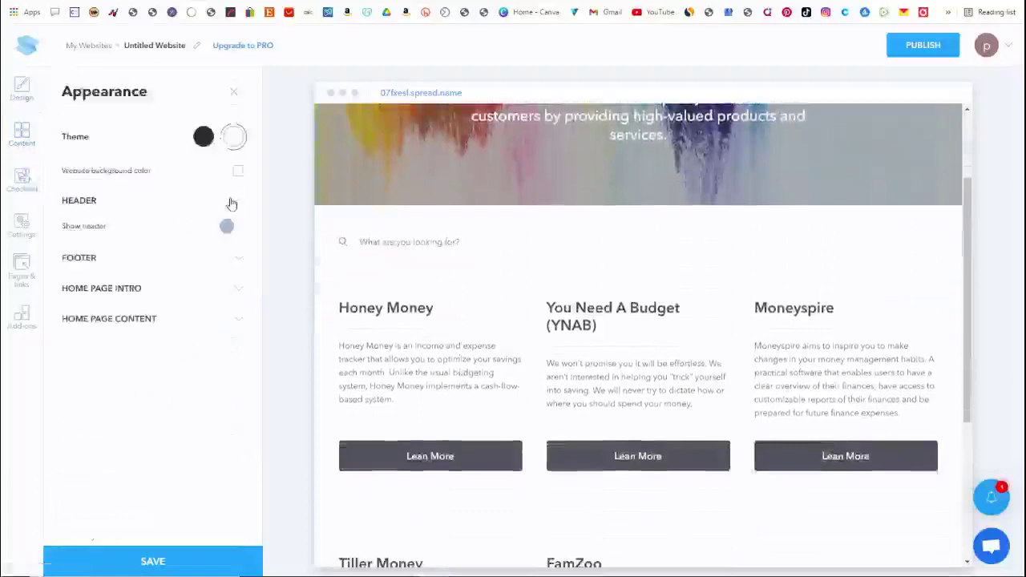
pyautogui.click(233, 202)
pyautogui.click(205, 142)
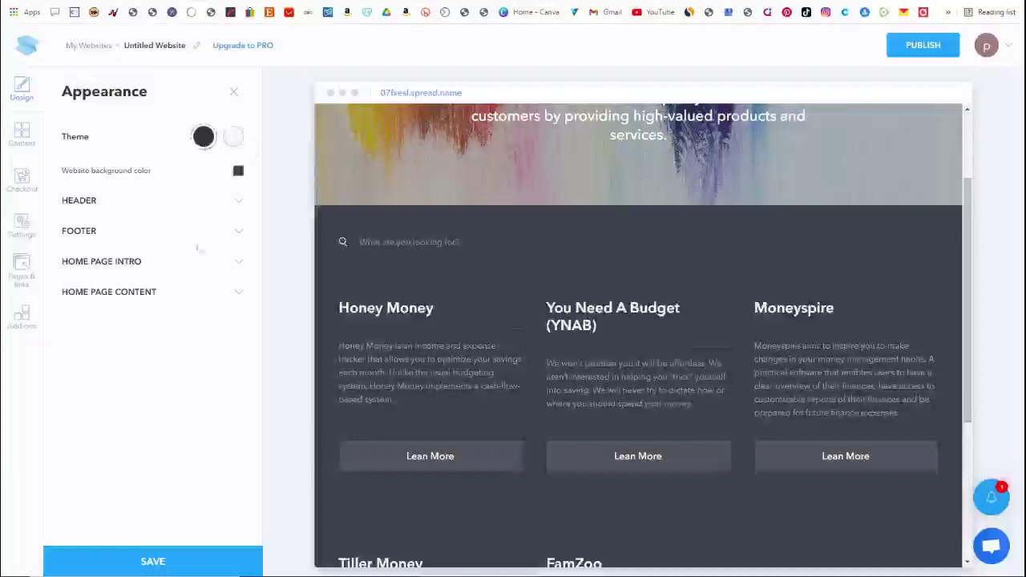
# Step: Set the home page intro title to "Best Personal Finace service", the subtitle to "best way to manage your personal finance", and upload a wallet-and-money cover image
pyautogui.click(239, 263)
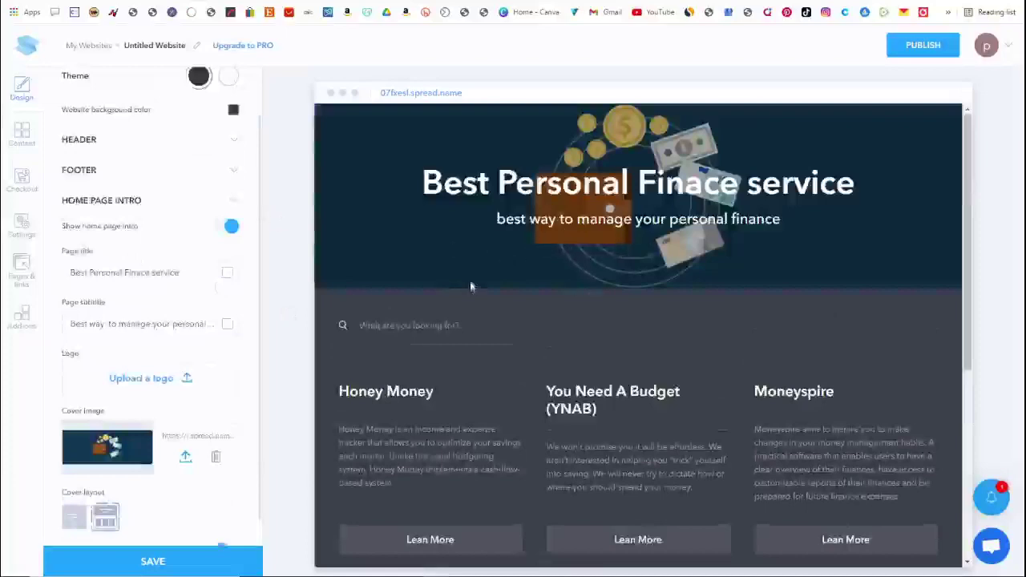
pyautogui.scroll(-1, 449, 286)
pyautogui.scroll(1, 449, 286)
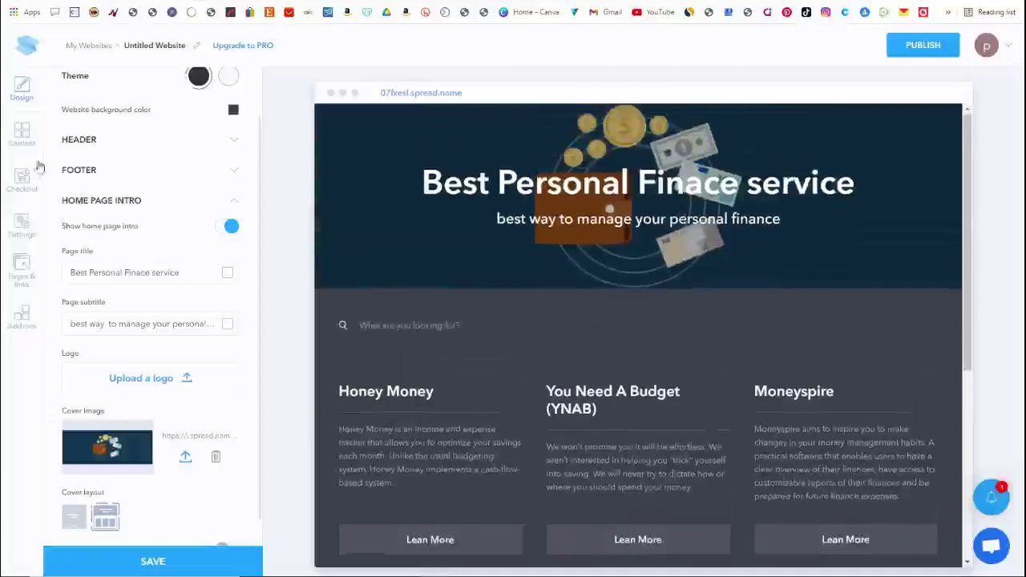
# Step: Return to the content settings, check all item cards in the preview, and save the website
pyautogui.click(22, 135)
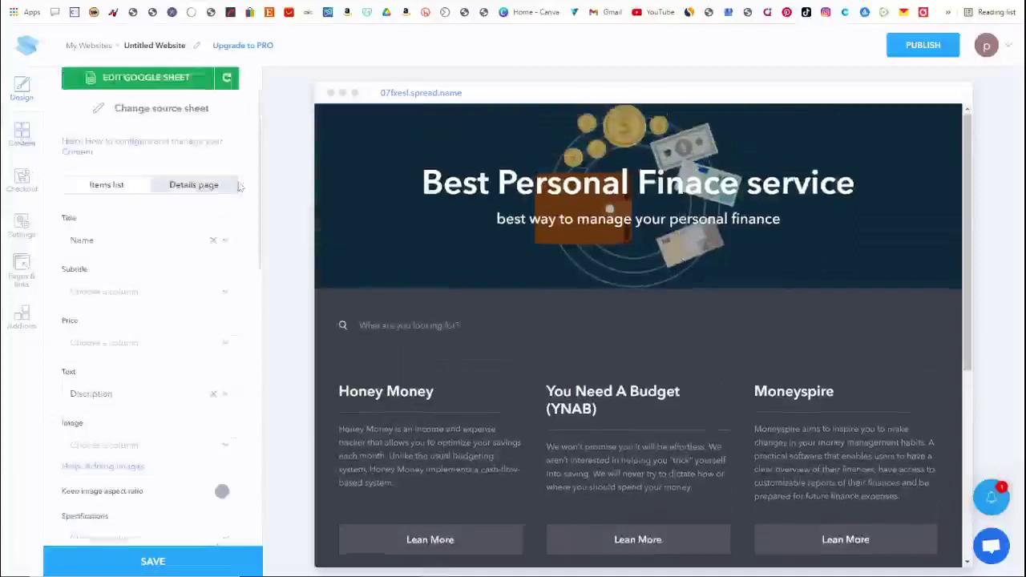
pyautogui.scroll(-3, 485, 265)
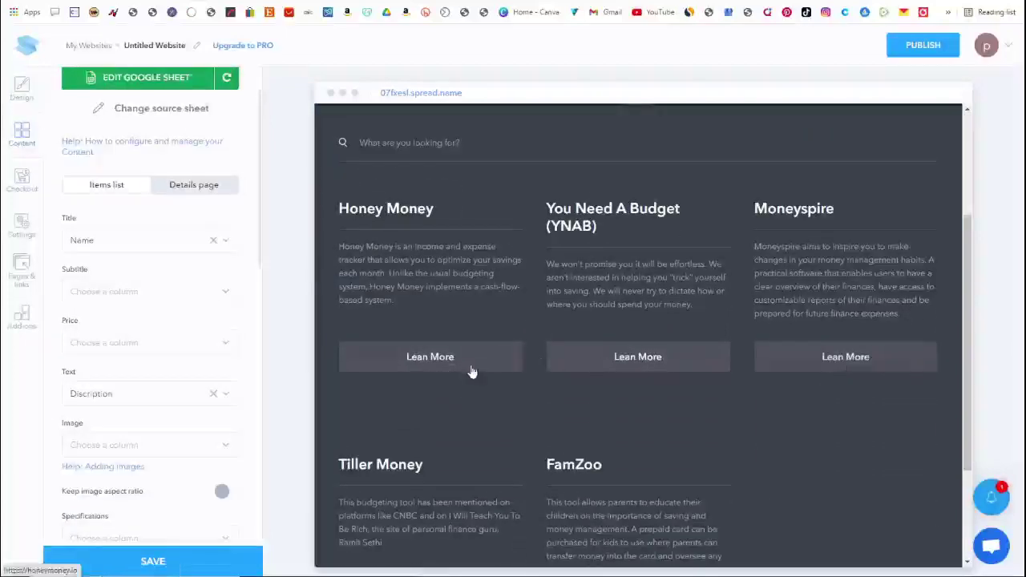
pyautogui.scroll(-1, 427, 344)
pyautogui.scroll(-2, 426, 341)
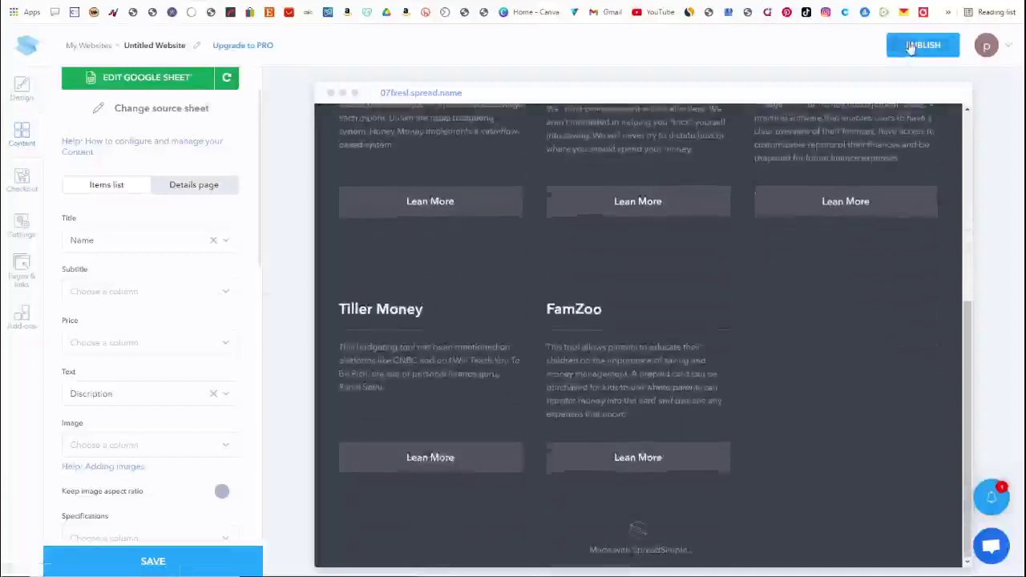
pyautogui.click(167, 561)
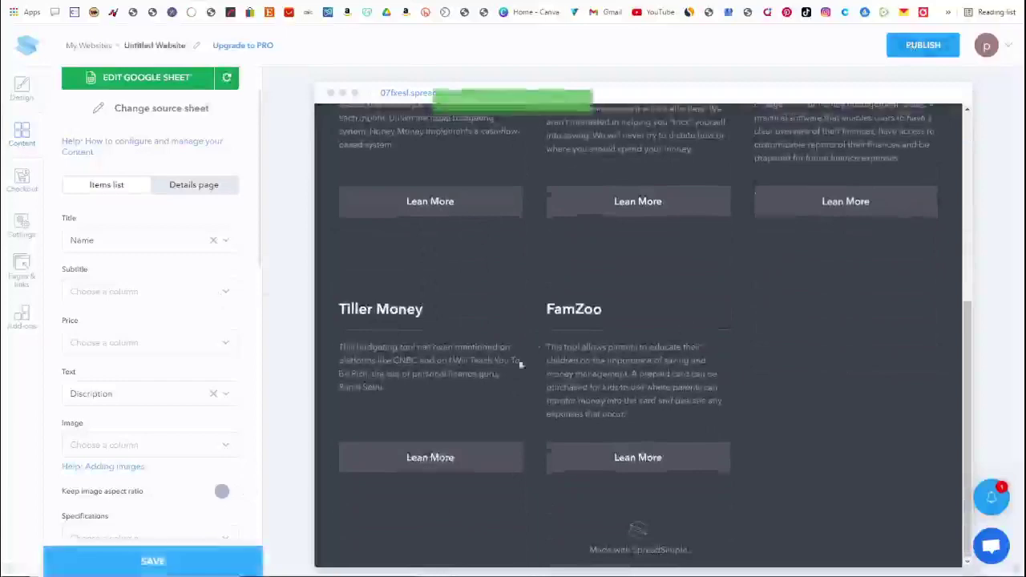
pyautogui.scroll(4, 561, 365)
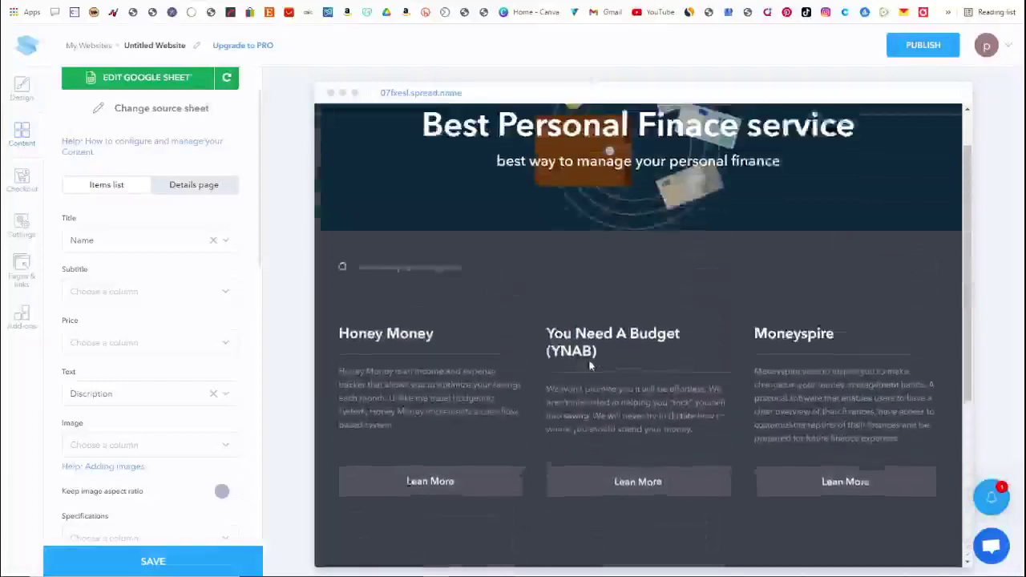
pyautogui.scroll(1, 589, 364)
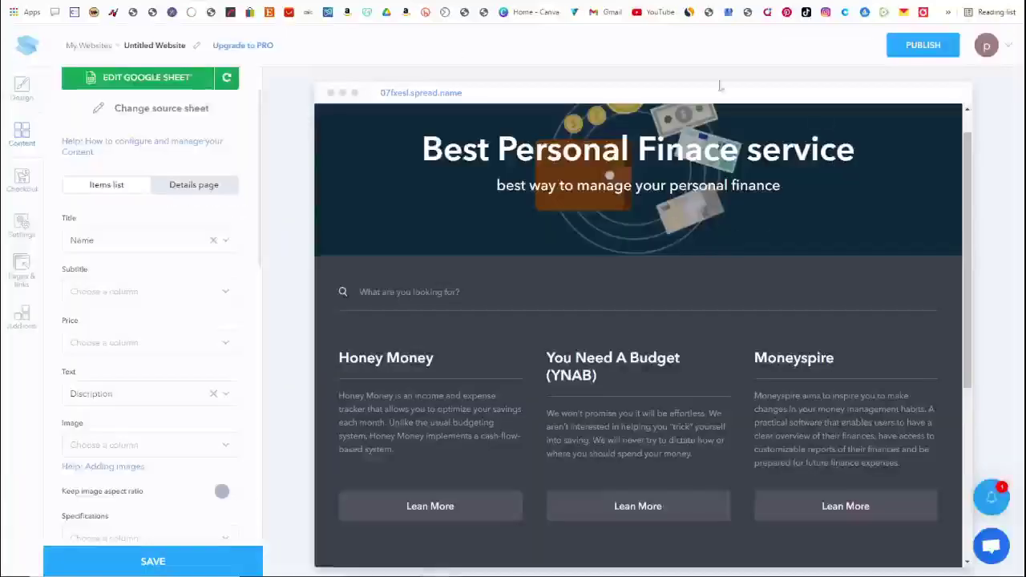
# Step: Publish the website under the suggested spread.name domain and copy its address
pyautogui.click(906, 46)
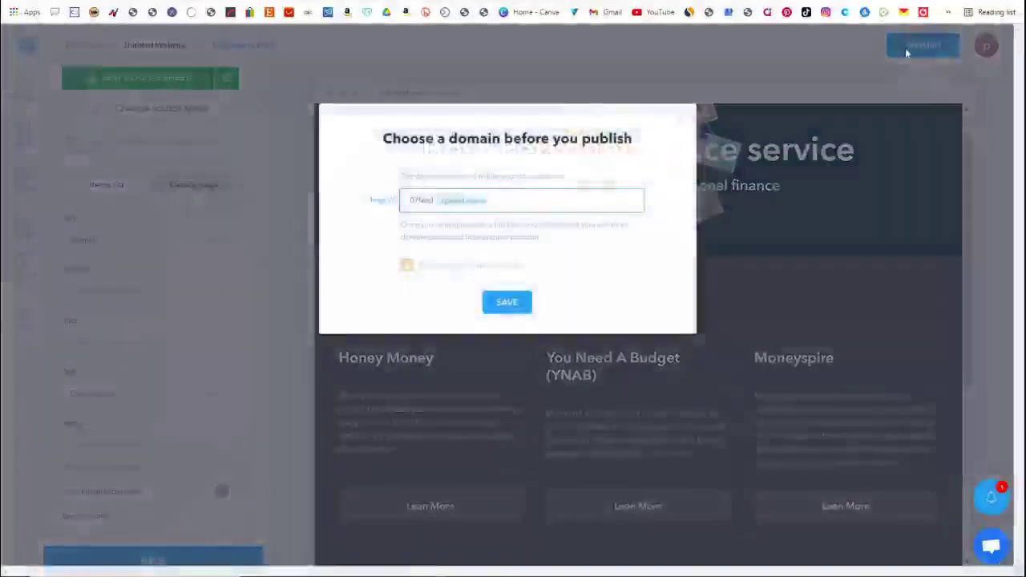
pyautogui.click(506, 304)
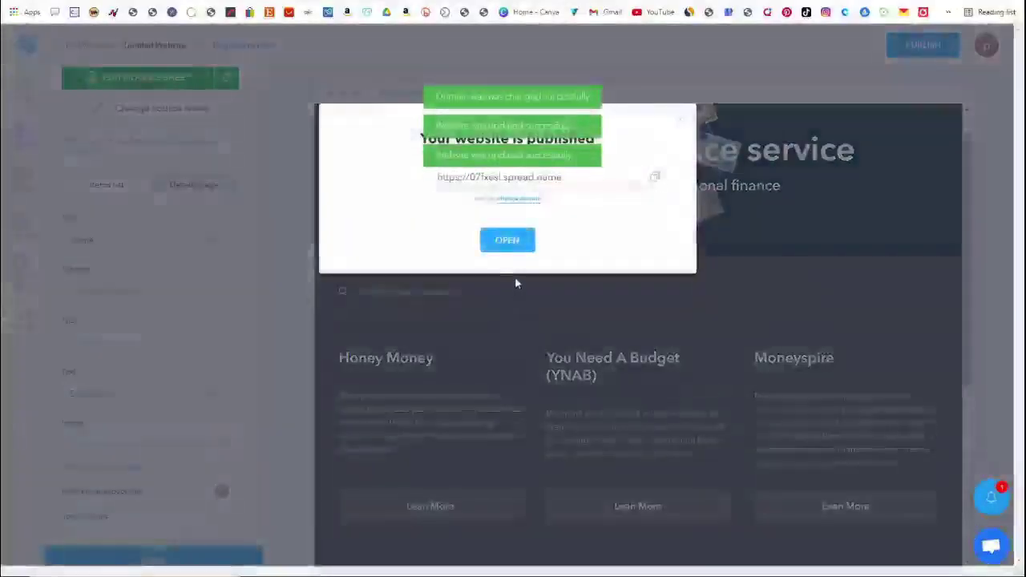
pyautogui.click(655, 180)
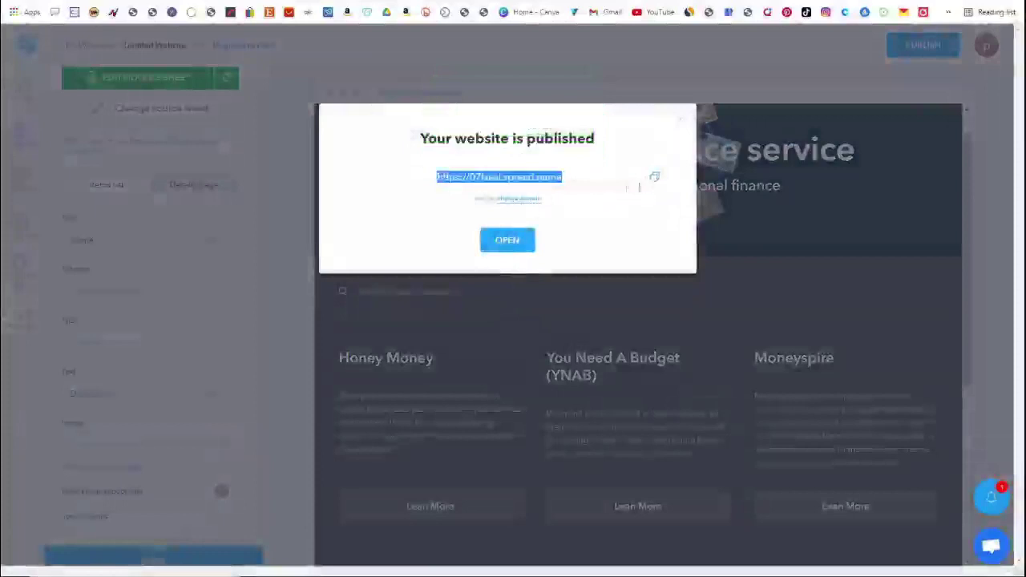
# Step: Open the published website and look through its intro banner and program cards
pyautogui.click(502, 246)
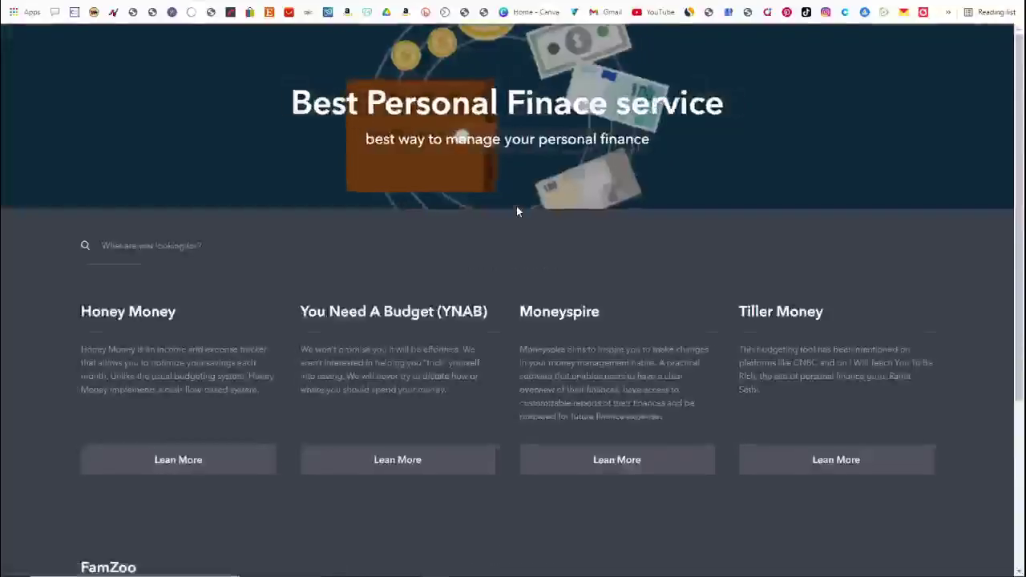
pyautogui.scroll(-3, 525, 210)
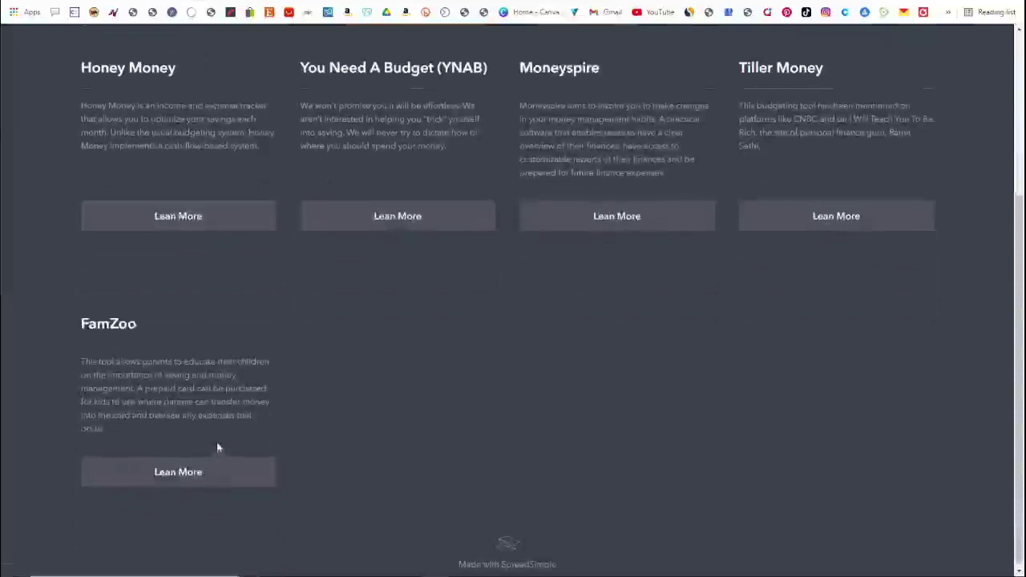
pyautogui.scroll(2, 272, 401)
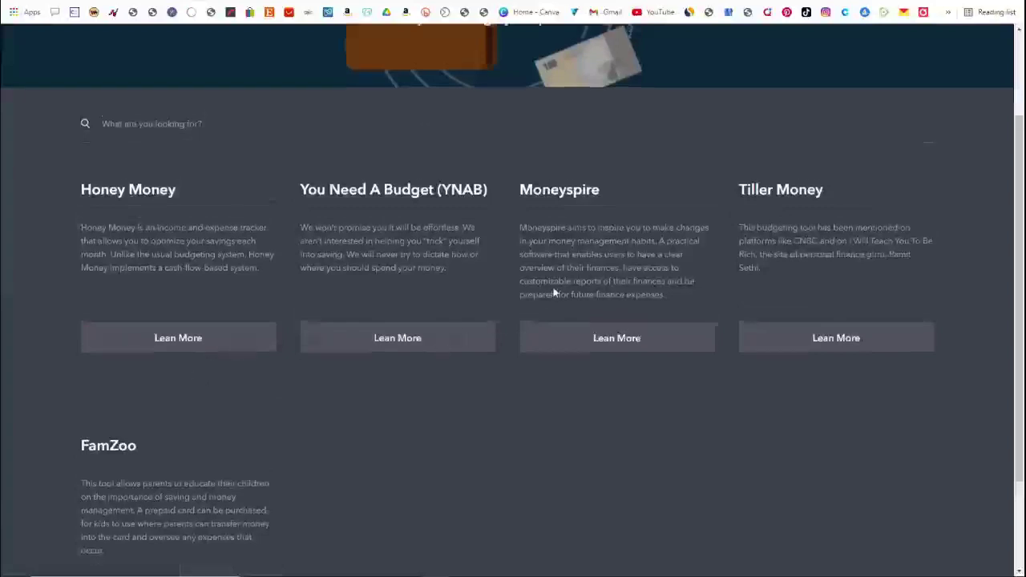
pyautogui.scroll(2, 556, 293)
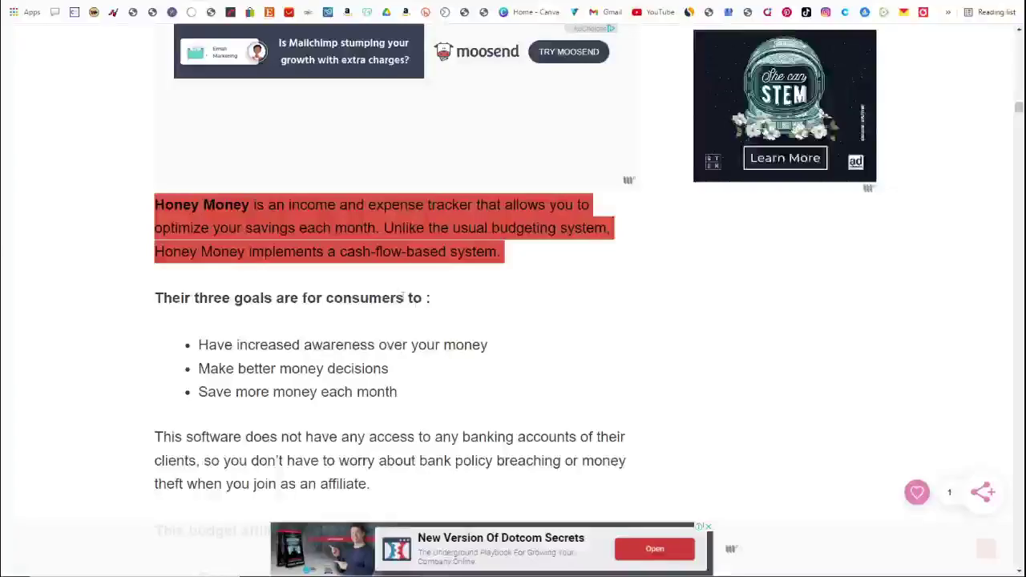
# Step: Switch to the budgeting affiliate programs article and review its Honey Money section
pyautogui.scroll(5, 417, 311)
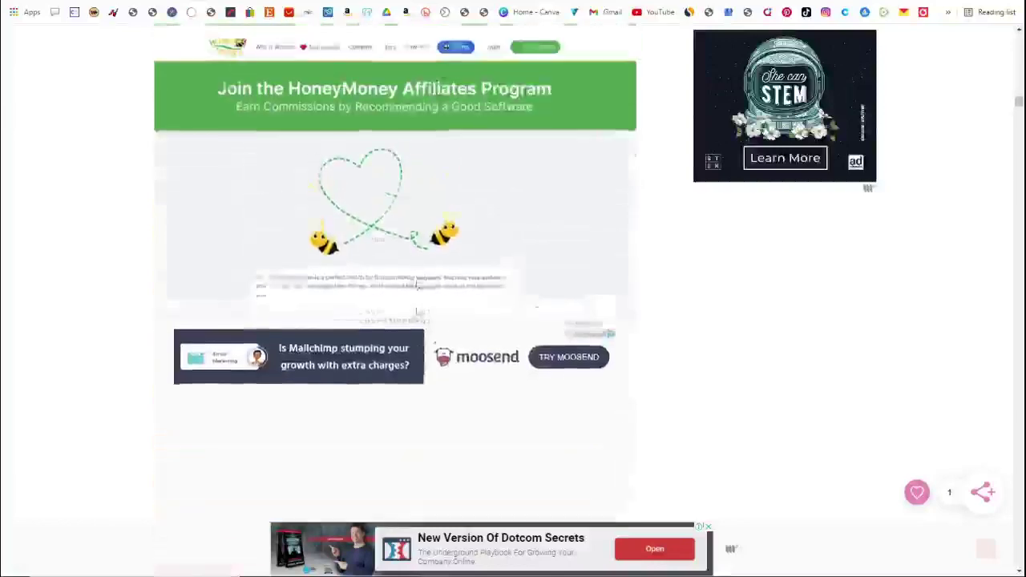
pyautogui.scroll(-5, 417, 311)
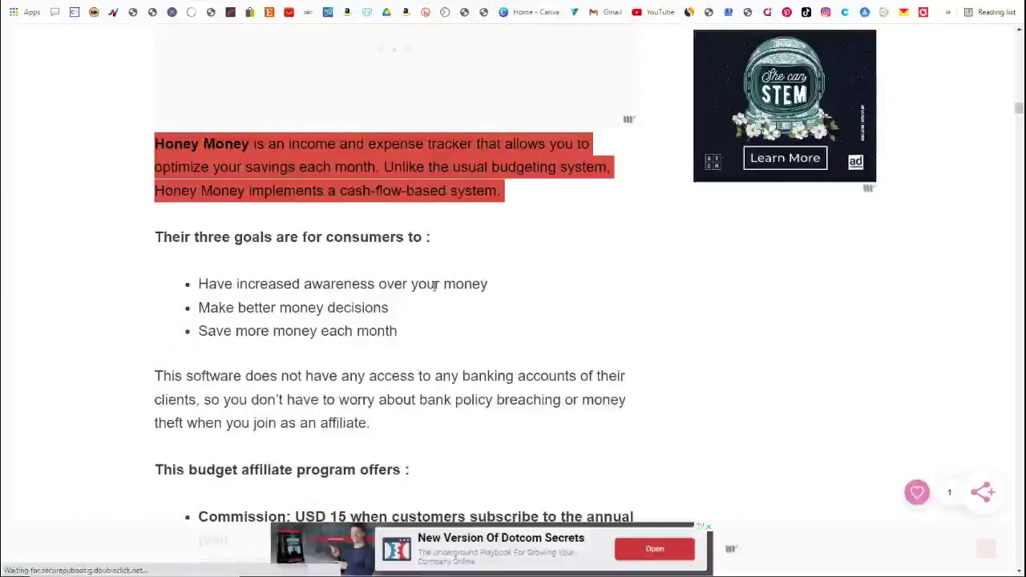
pyautogui.scroll(4, 549, 251)
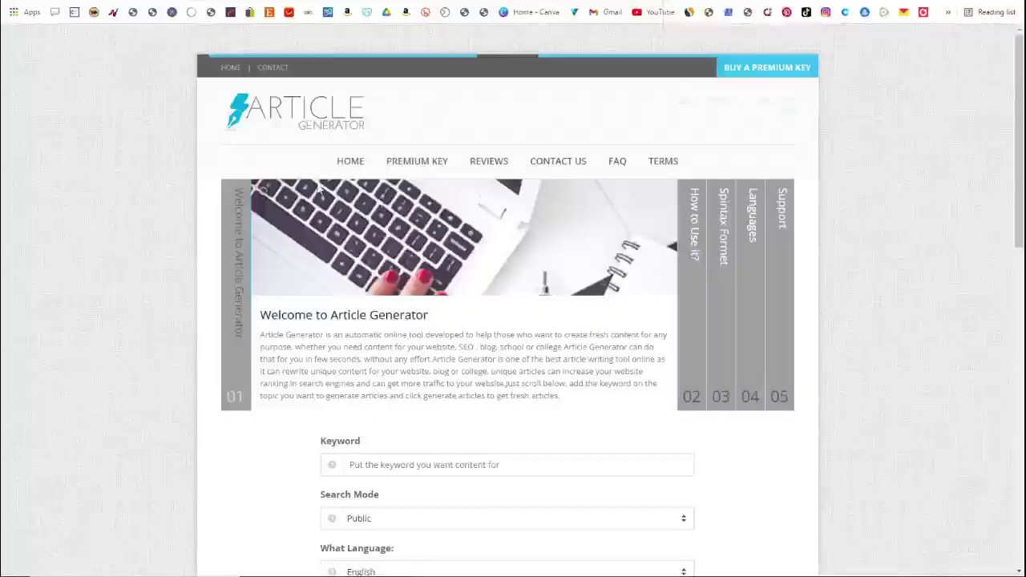
# Step: Generate three English articles in public search mode for the keyword "best way to manage personal finance", without rewriting
pyautogui.scroll(-3, 318, 186)
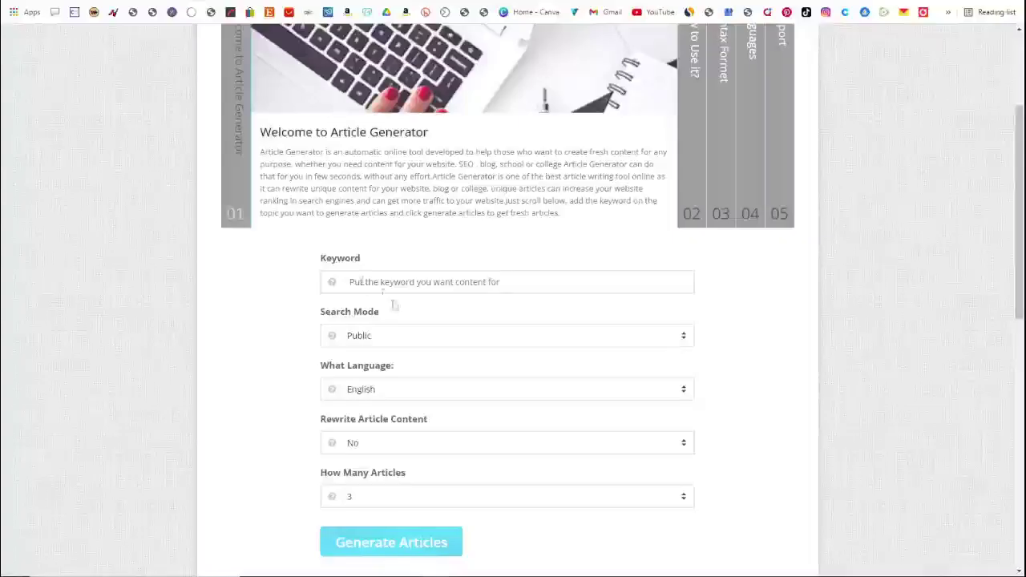
pyautogui.click(409, 281)
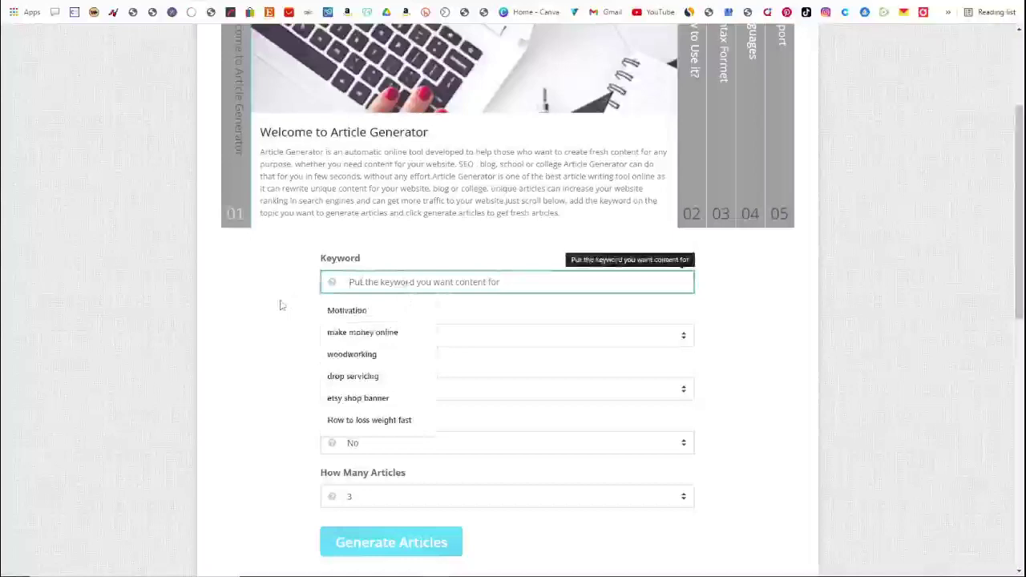
pyautogui.hotkey('ctrl', 'v')
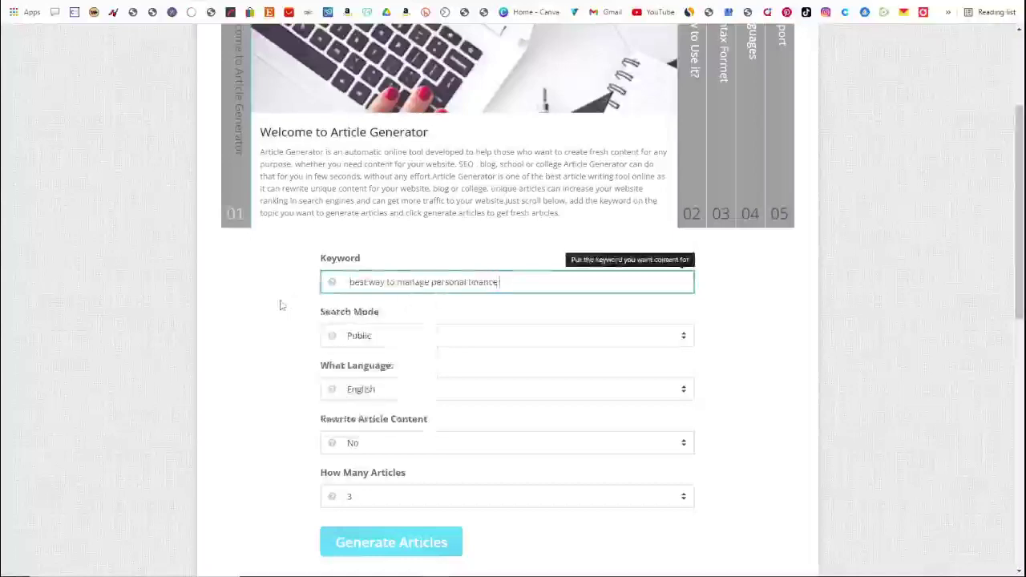
pyautogui.scroll(-1, 407, 488)
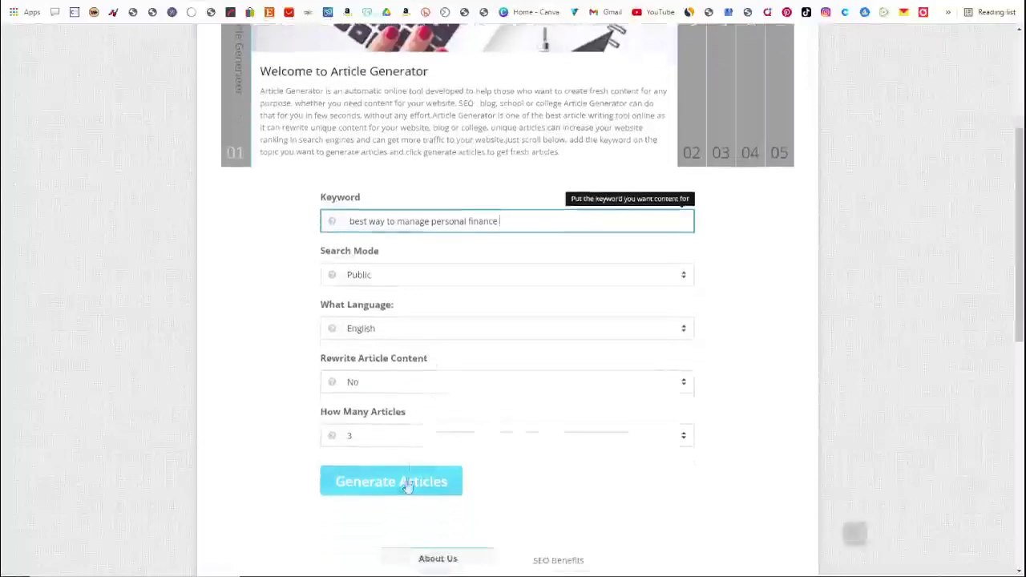
pyautogui.click(407, 485)
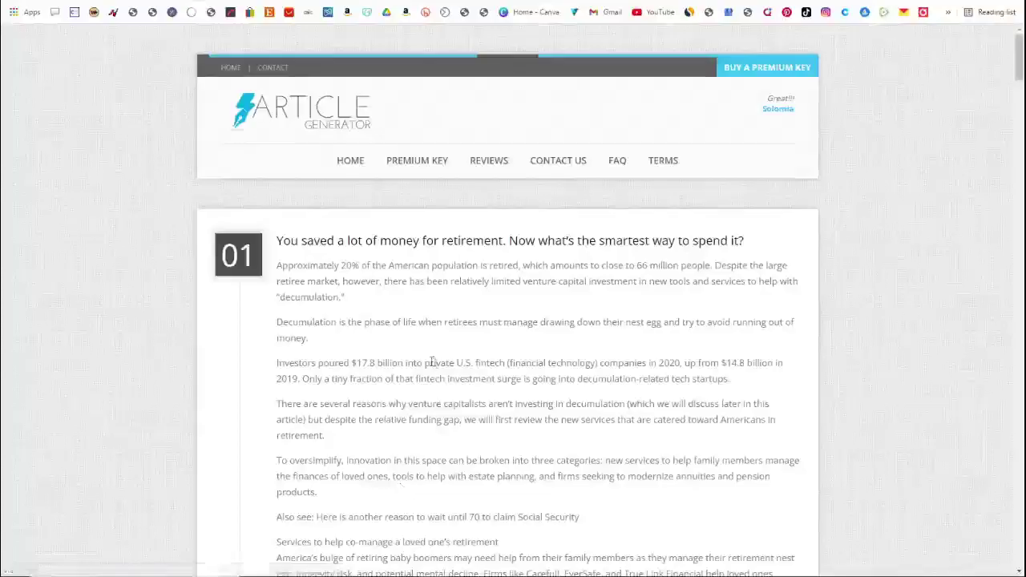
# Step: Skim the generated articles and copy the entire first one, from its title on spending retirement savings to its last line
pyautogui.scroll(-15, 431, 362)
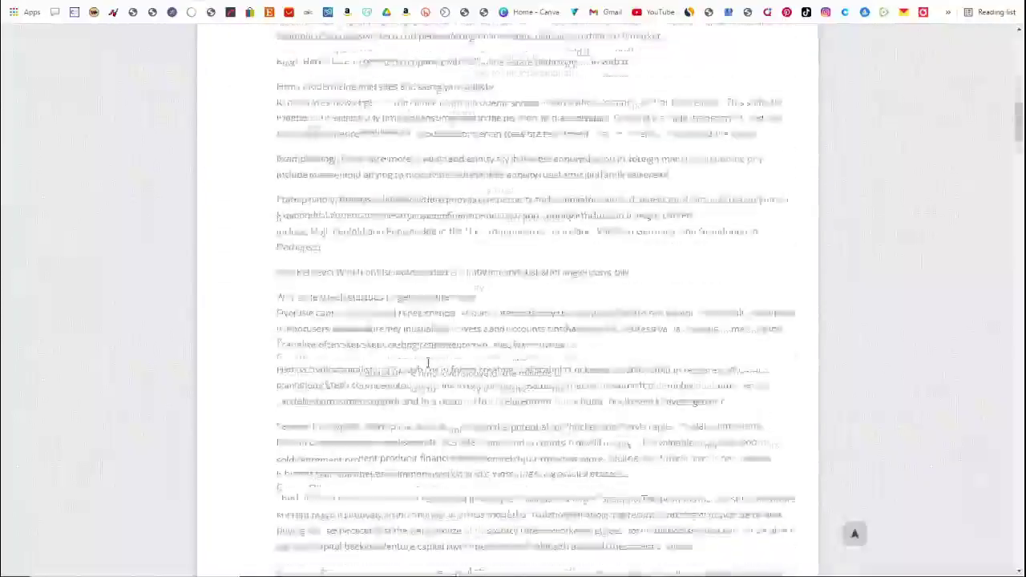
pyautogui.scroll(-10, 427, 362)
pyautogui.scroll(10, 435, 344)
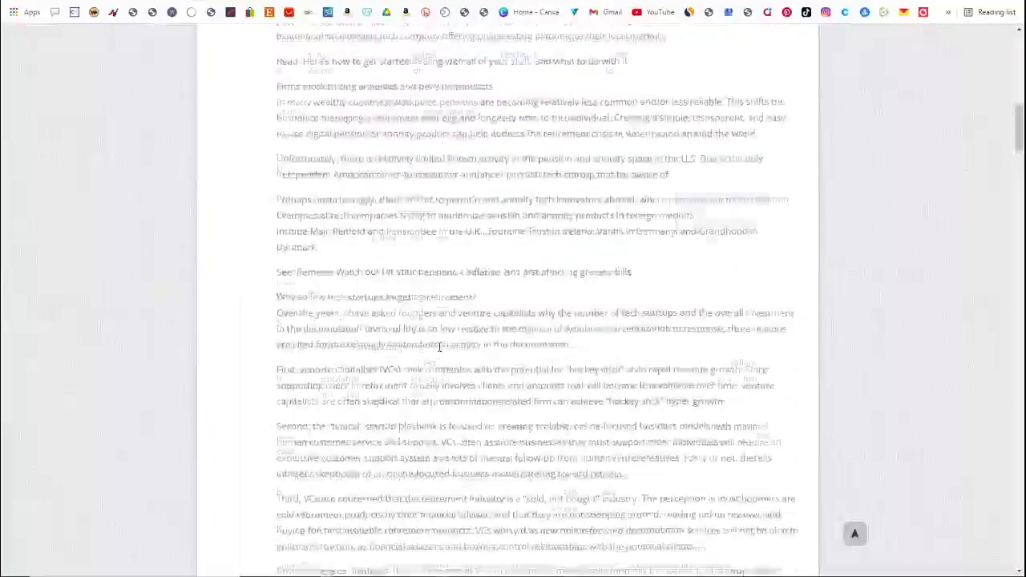
pyautogui.scroll(10, 439, 346)
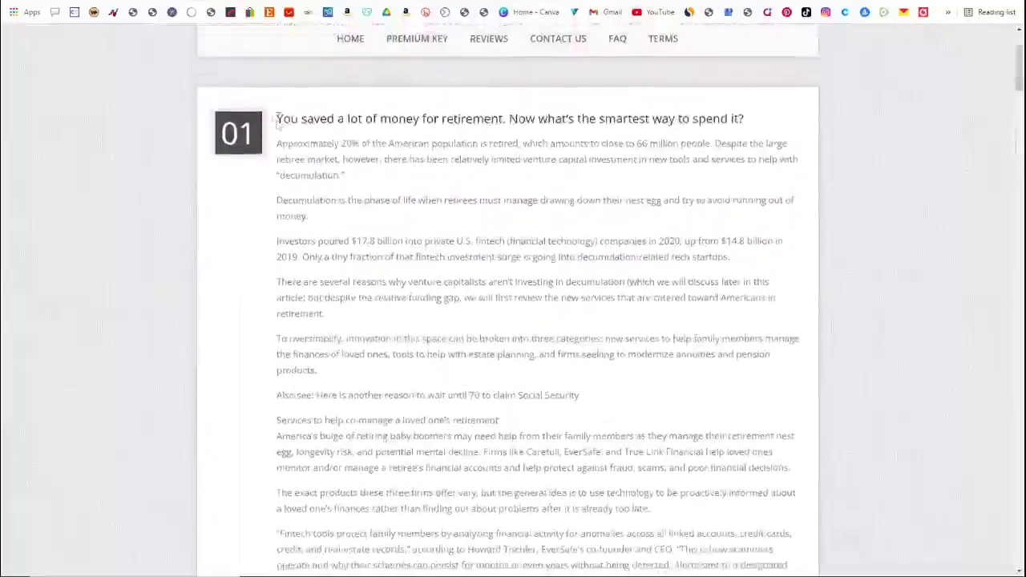
pyautogui.moveTo(280, 122); pyautogui.dragTo(447, 299)
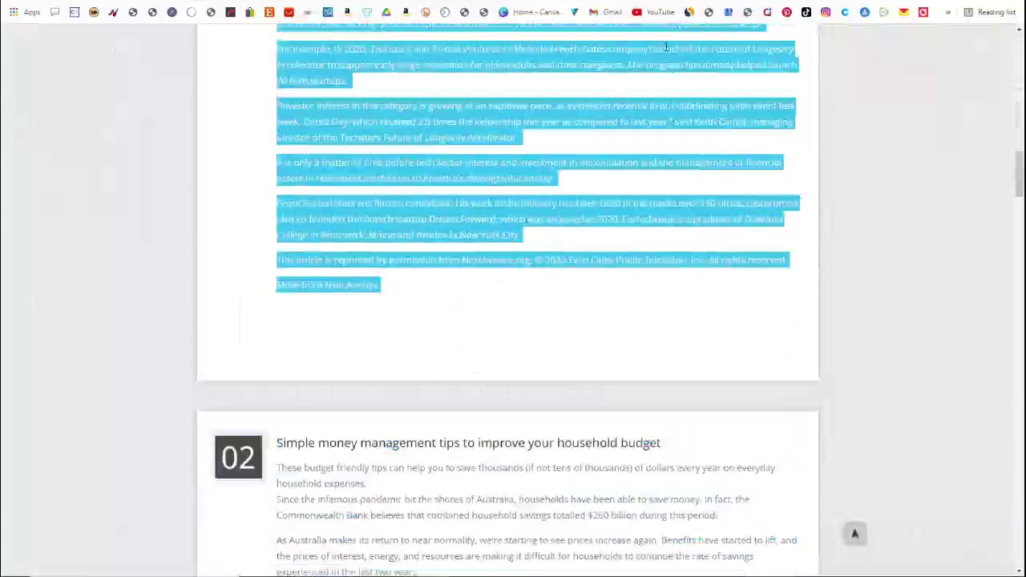
# Step: Switch to QuillBot, paste the copied retirement article, and paraphrase it in Standard mode
pyautogui.hotkey('ctrl', 'Tab')
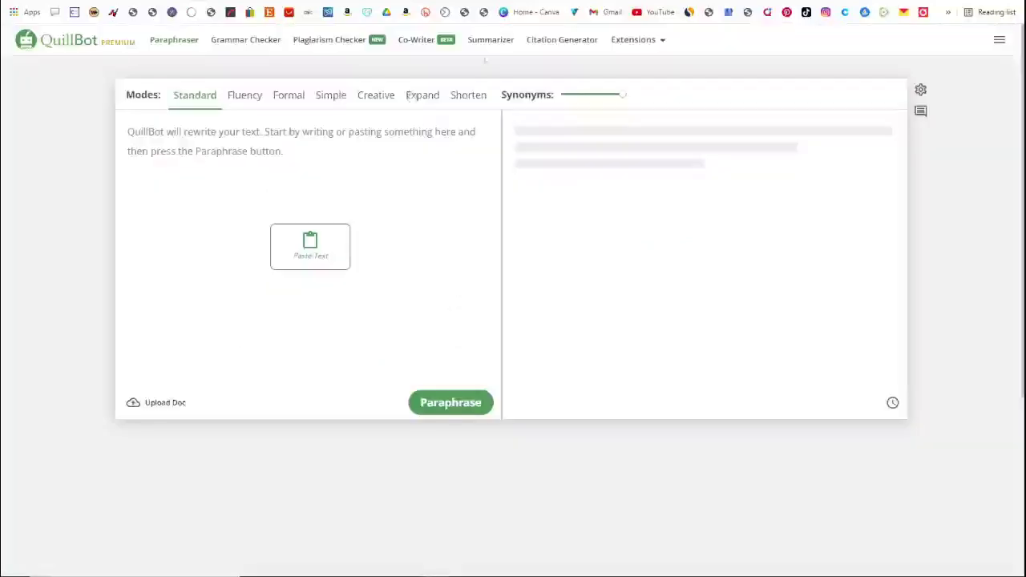
pyautogui.click(329, 130)
pyautogui.hotkey('ctrl', 'v')
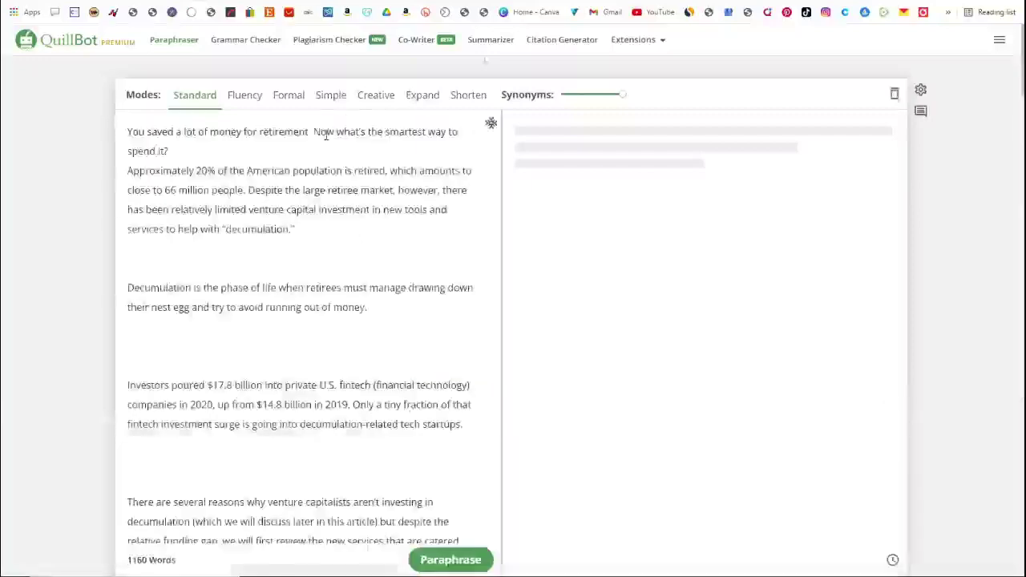
pyautogui.scroll(-2, 401, 352)
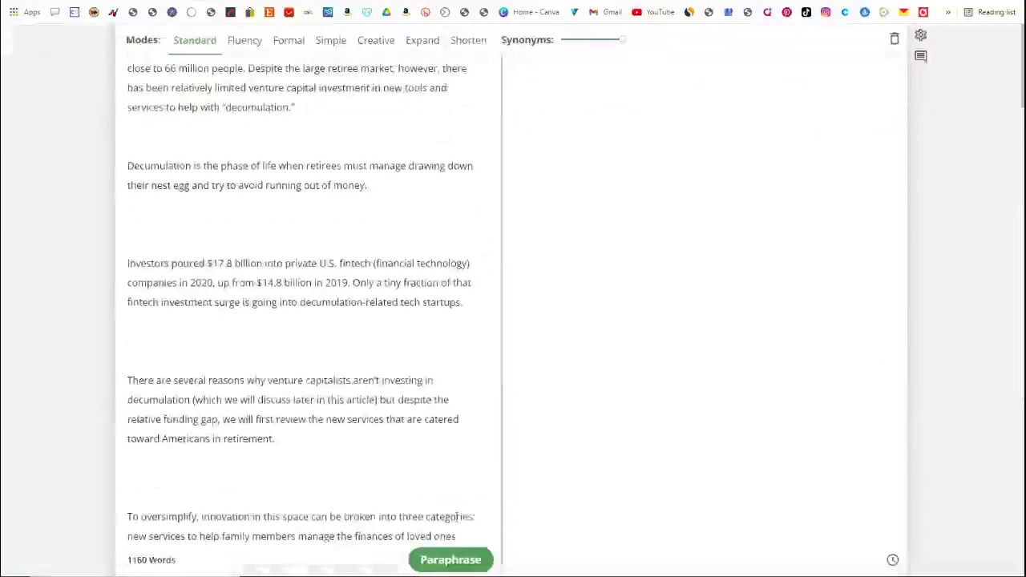
pyautogui.click(451, 565)
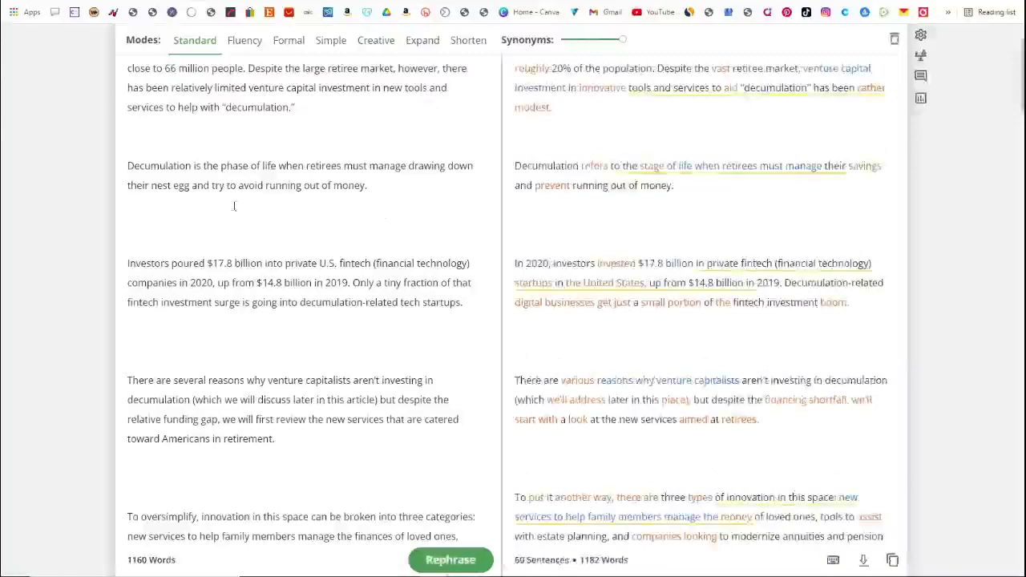
# Step: Compare the paraphrased article with the original text and copy the full paraphrased version
pyautogui.scroll(-1, 234, 206)
pyautogui.scroll(3, 320, 233)
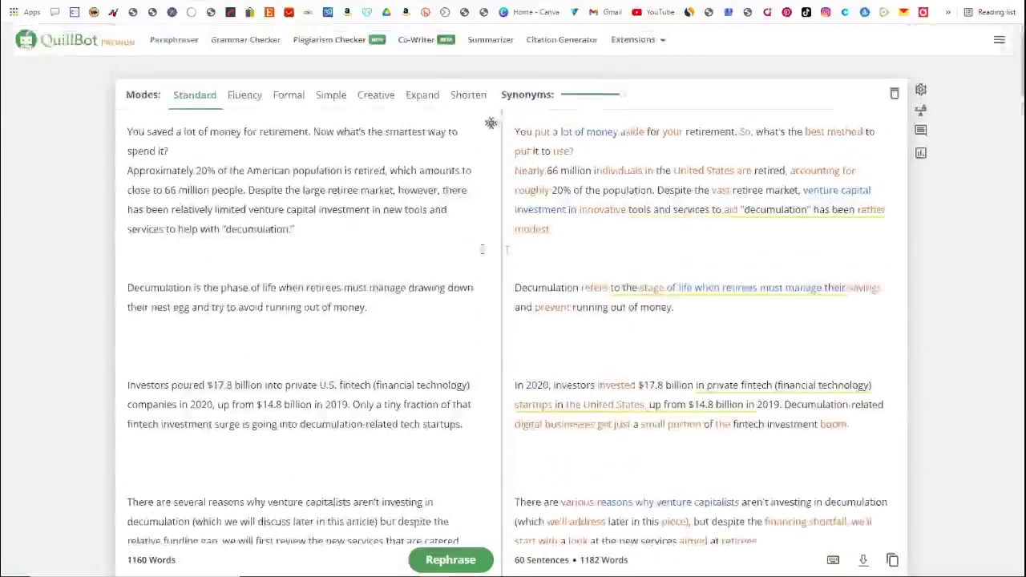
pyautogui.scroll(-6, 652, 291)
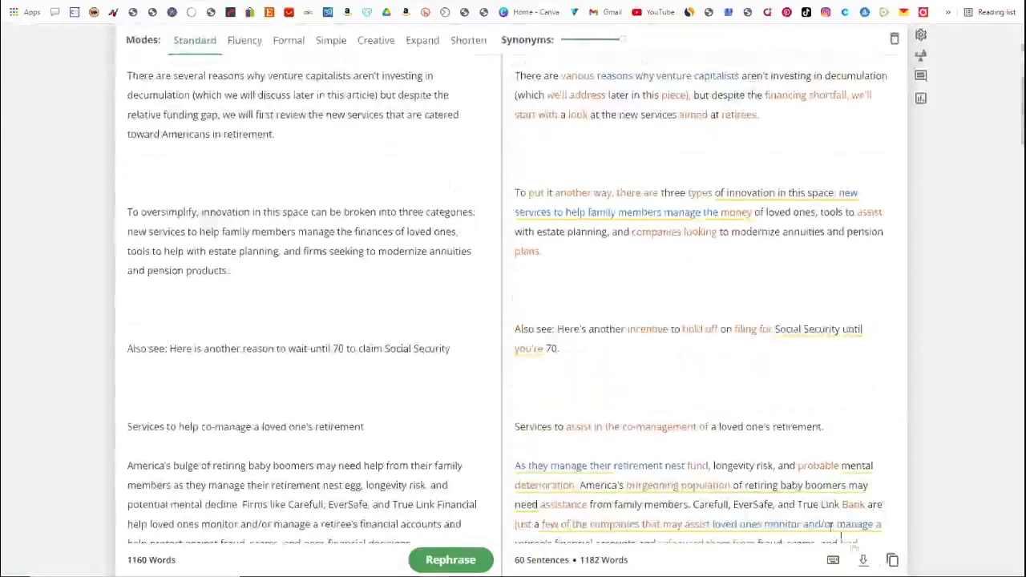
pyautogui.click(892, 559)
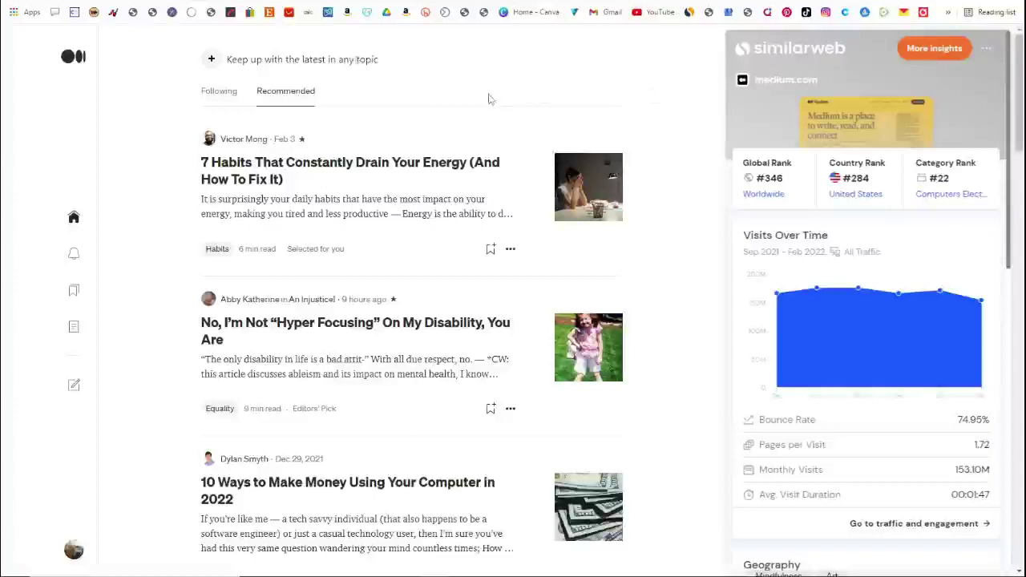
# Step: Examine Medium's Similarweb traffic data, including its monthly visits over time and visitor geography
pyautogui.moveTo(969, 309)
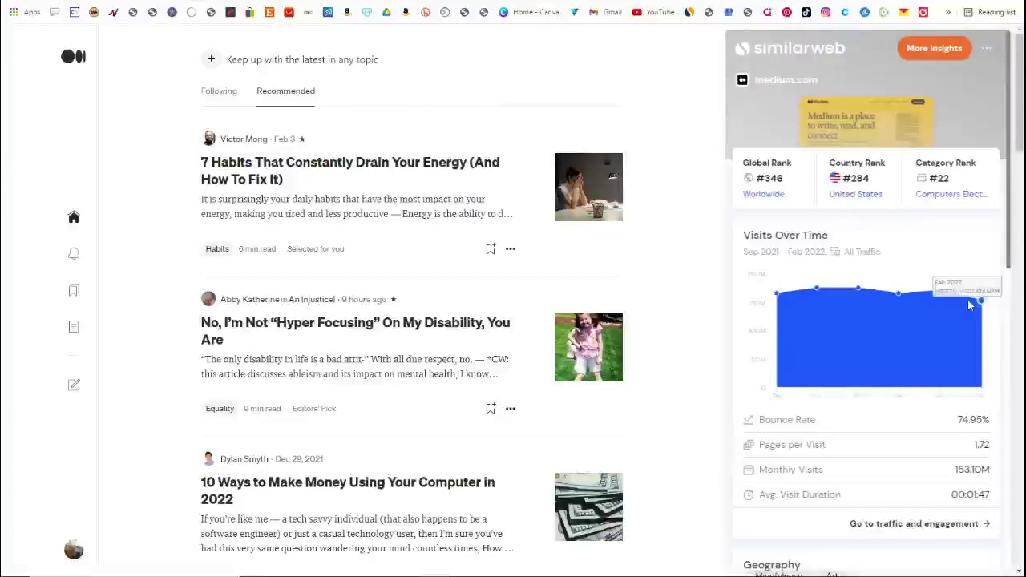
pyautogui.scroll(-5, 969, 304)
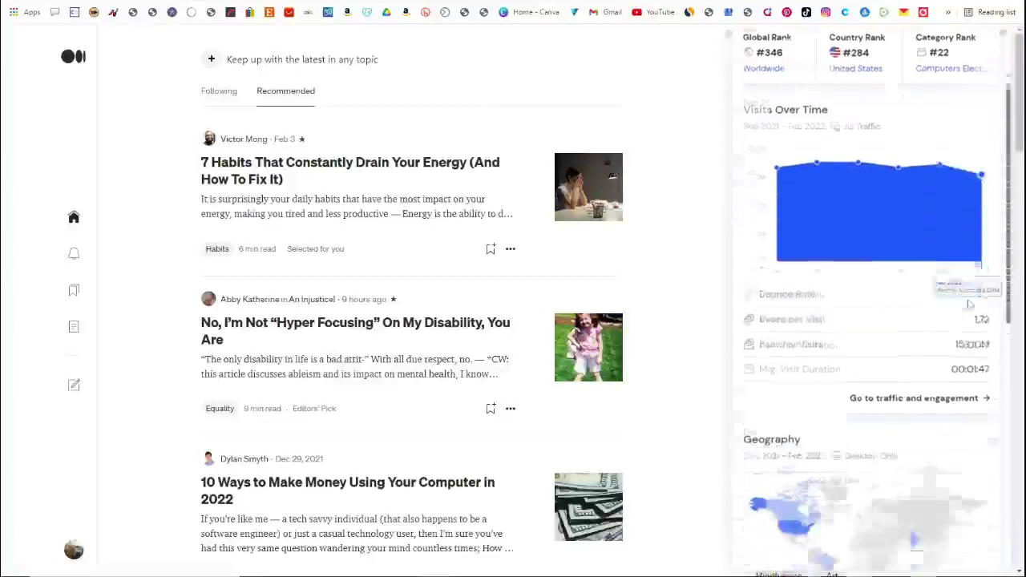